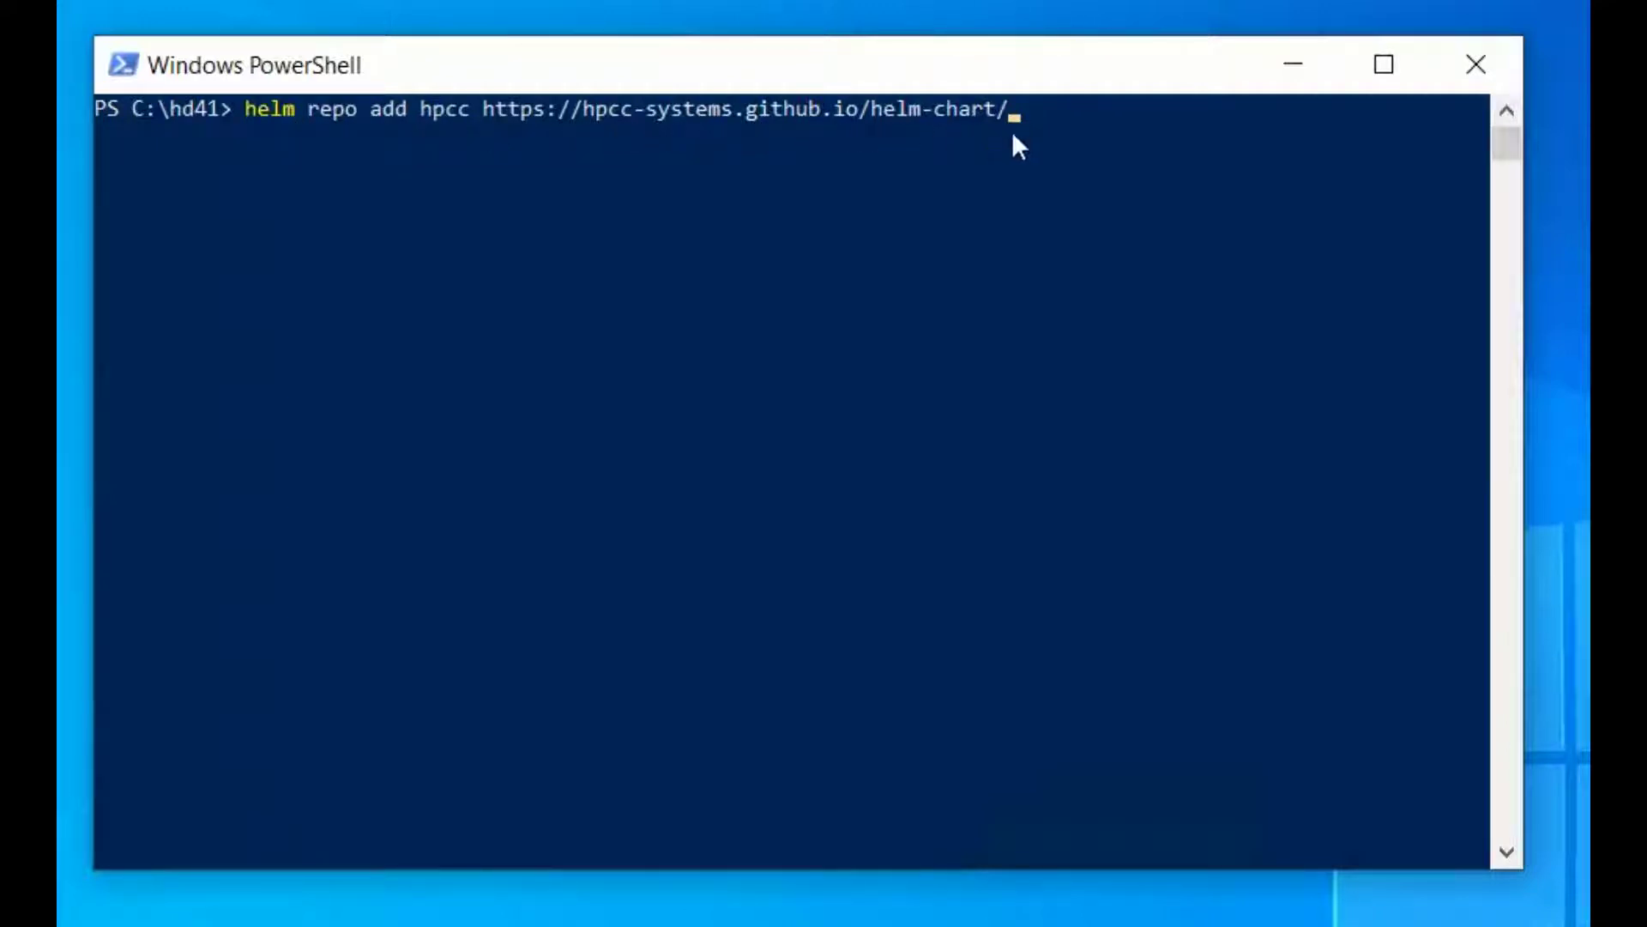
Add the hpcc Helm repo from hpcc-systems.github.io/helm-chart, then enter 'helm repo update'
click(1070, 137)
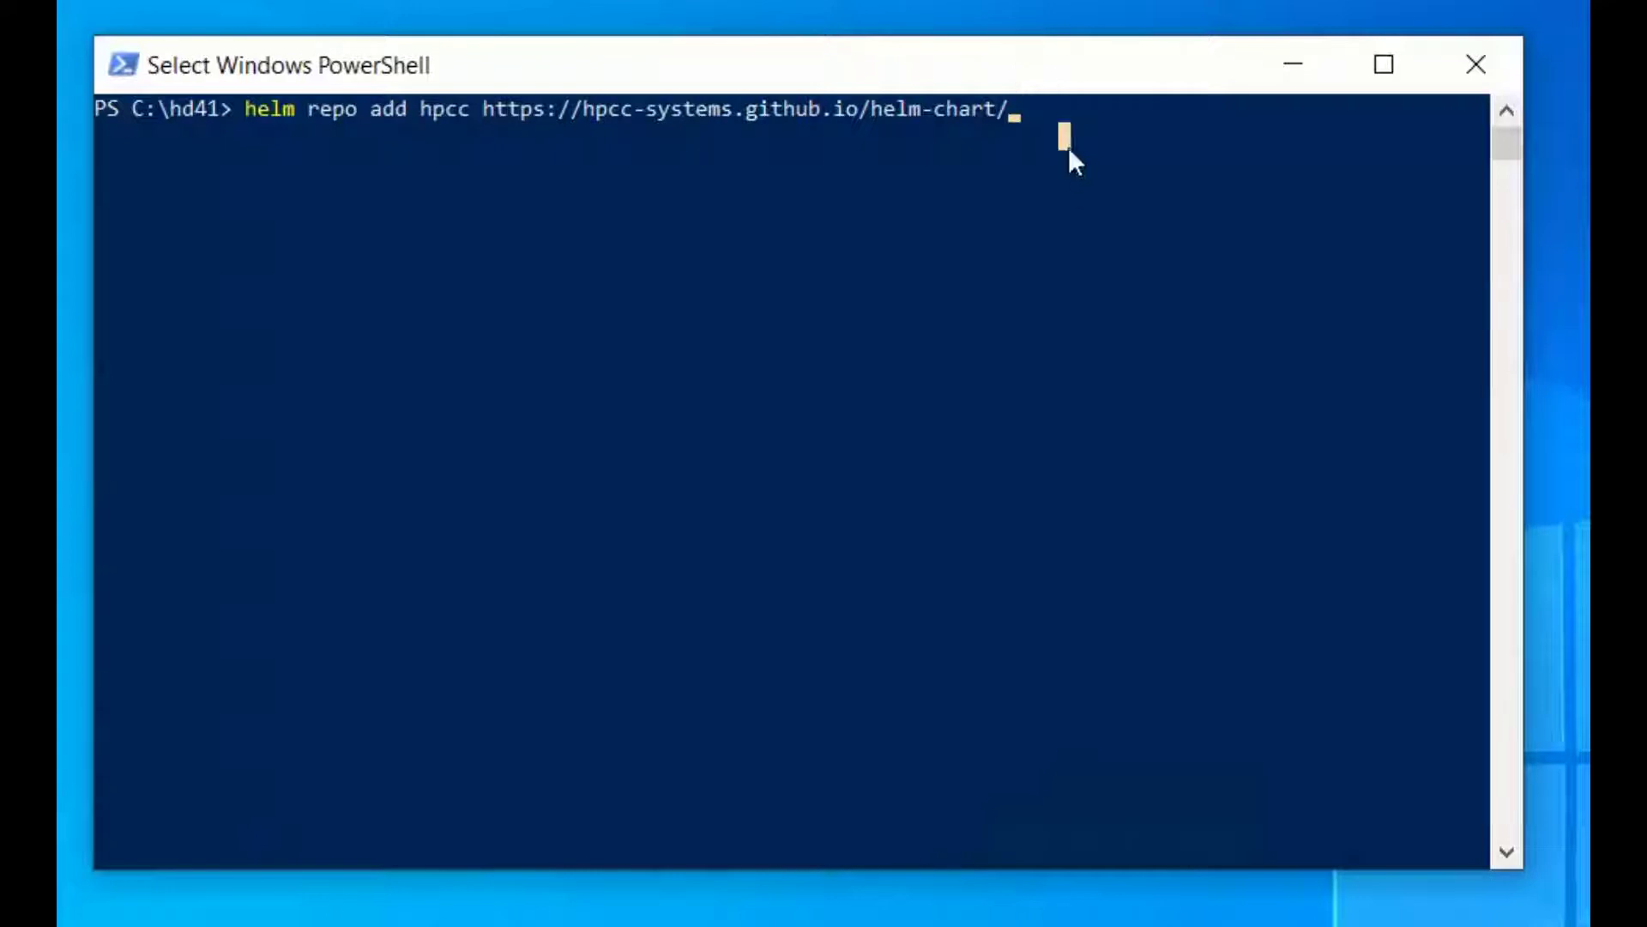
key(Return)
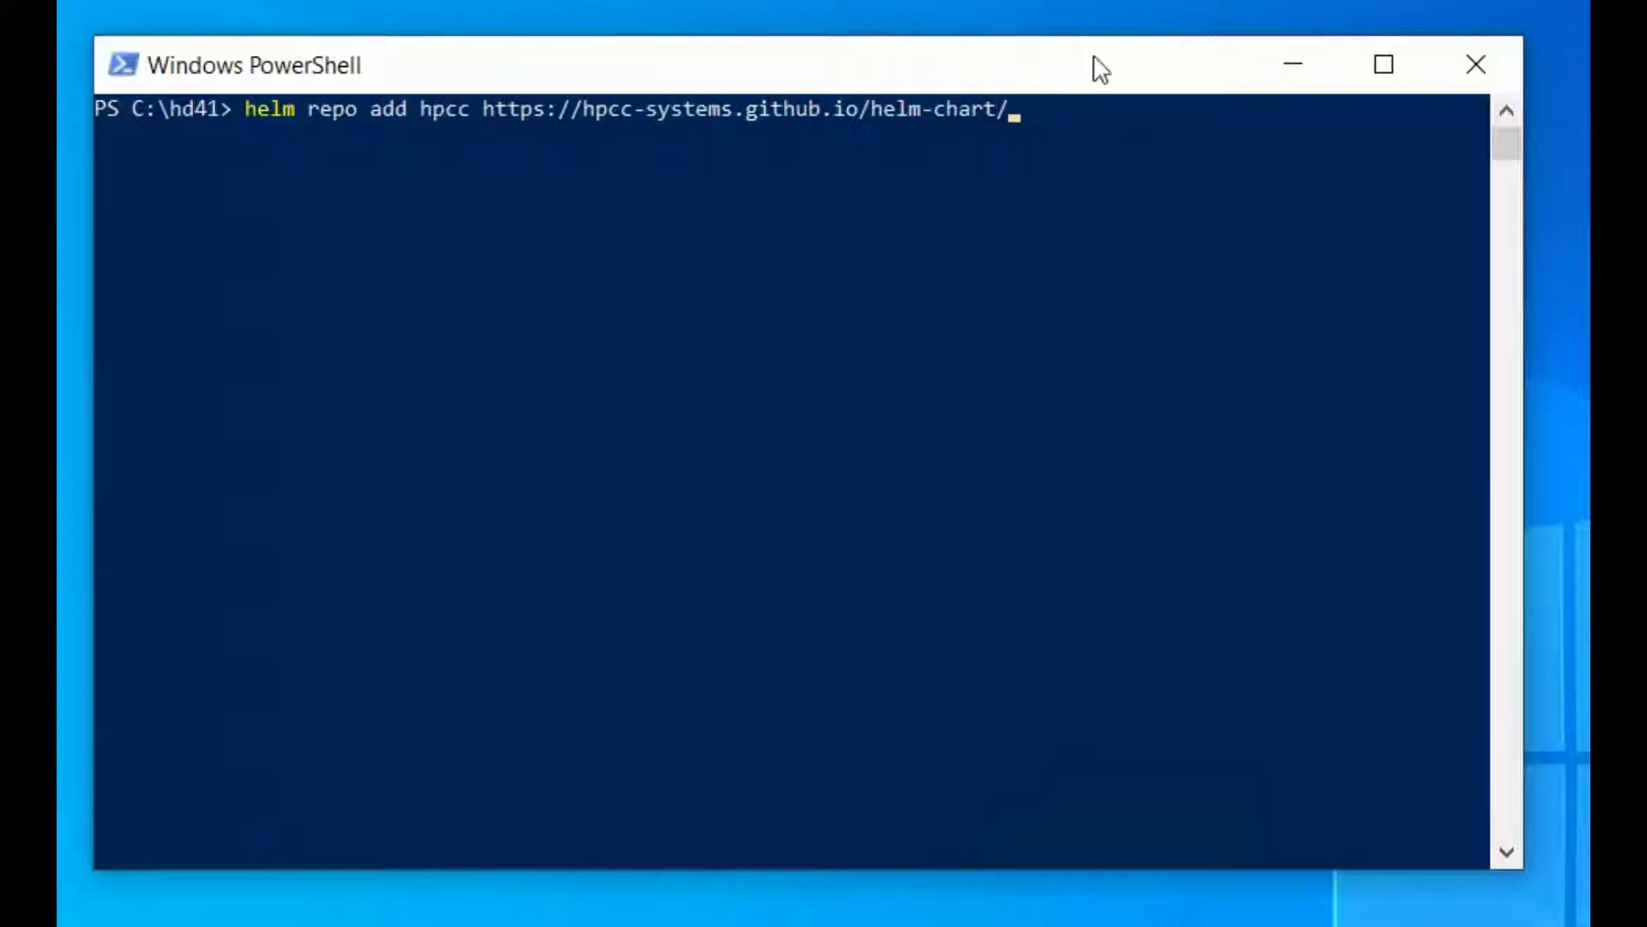
click(1162, 227)
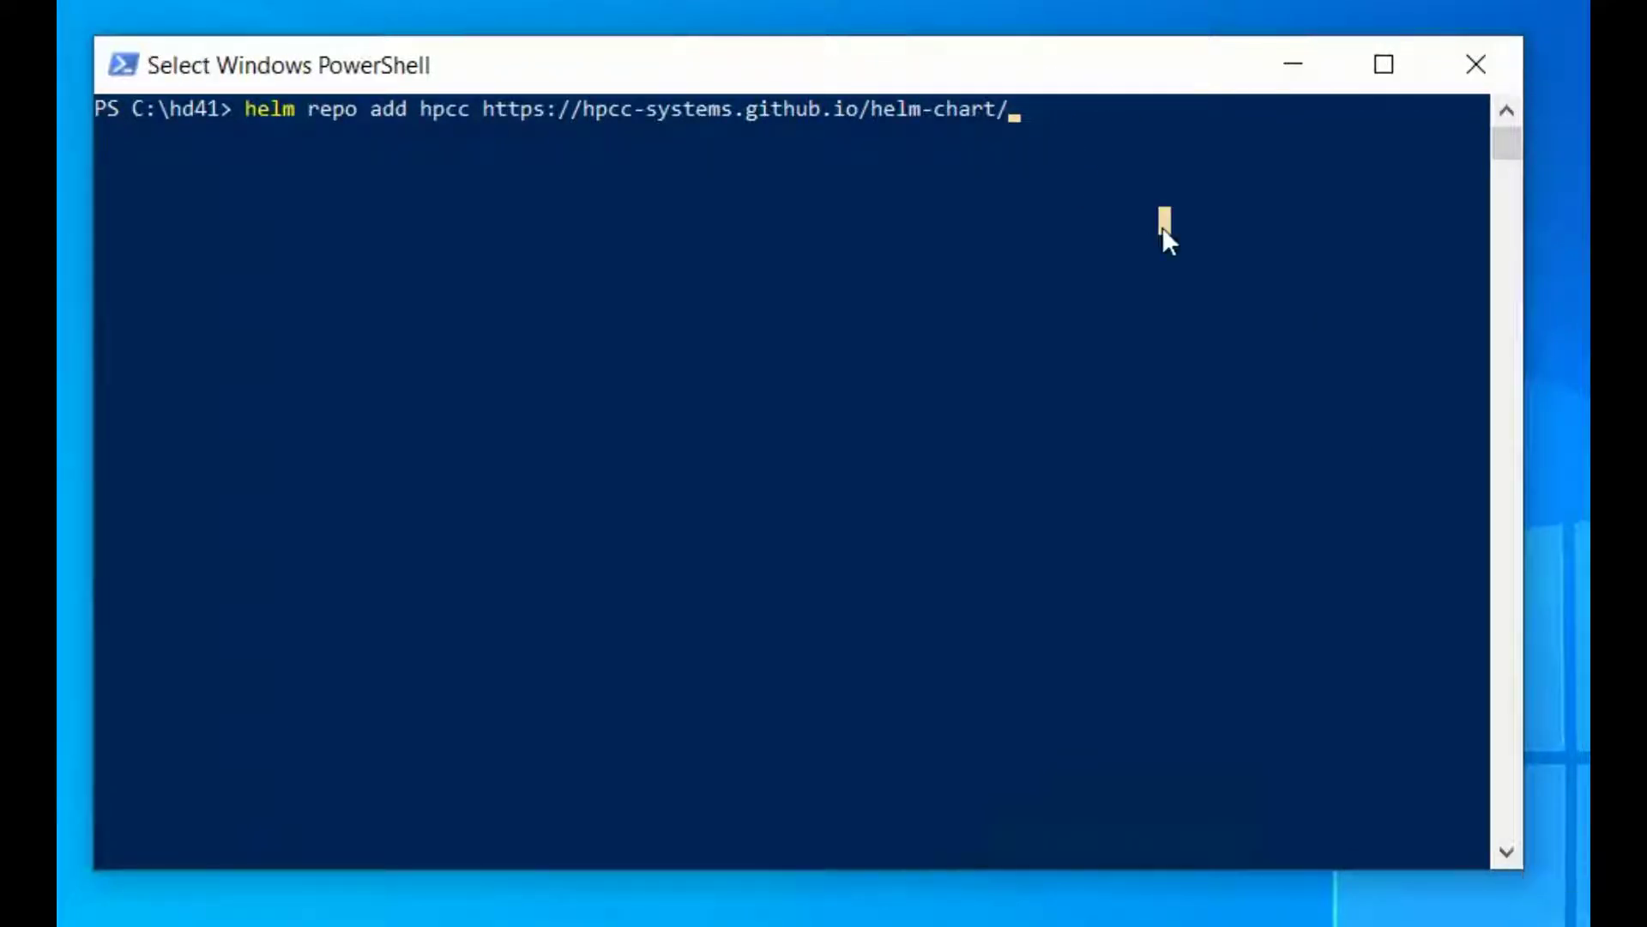
key(Return)
click(1088, 135)
key(Return)
key(Return)
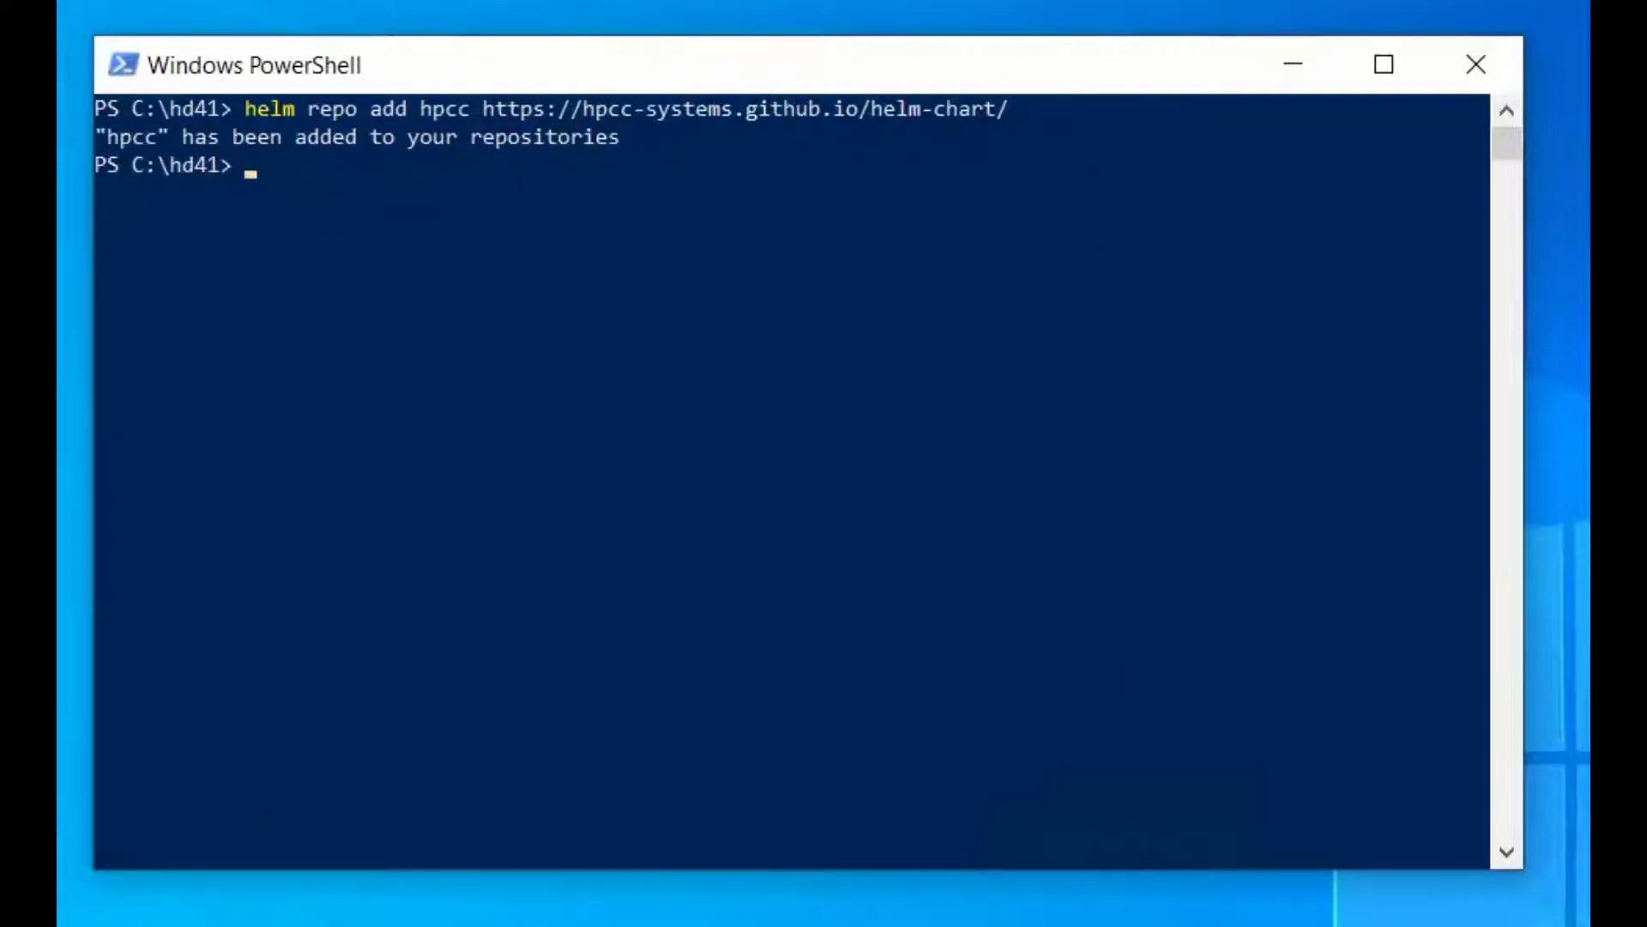
text(helm repo update)
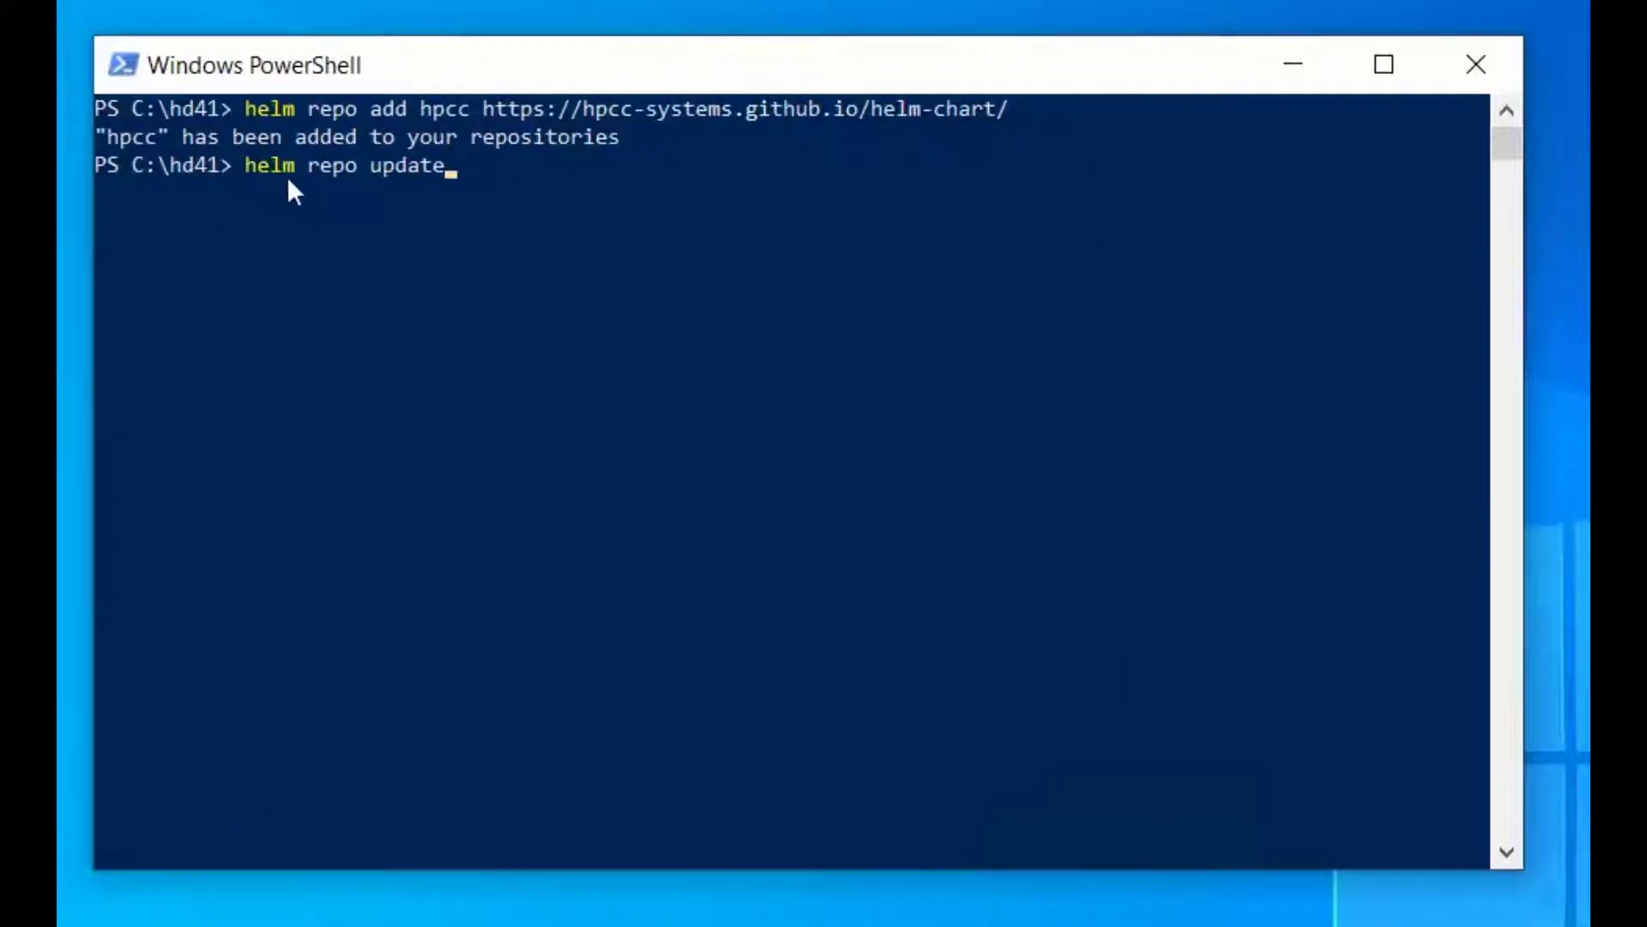
Refresh Helm repos, install myelk from hpcc/elastic4hpcclogs, and review the PVC removal note
key(Return)
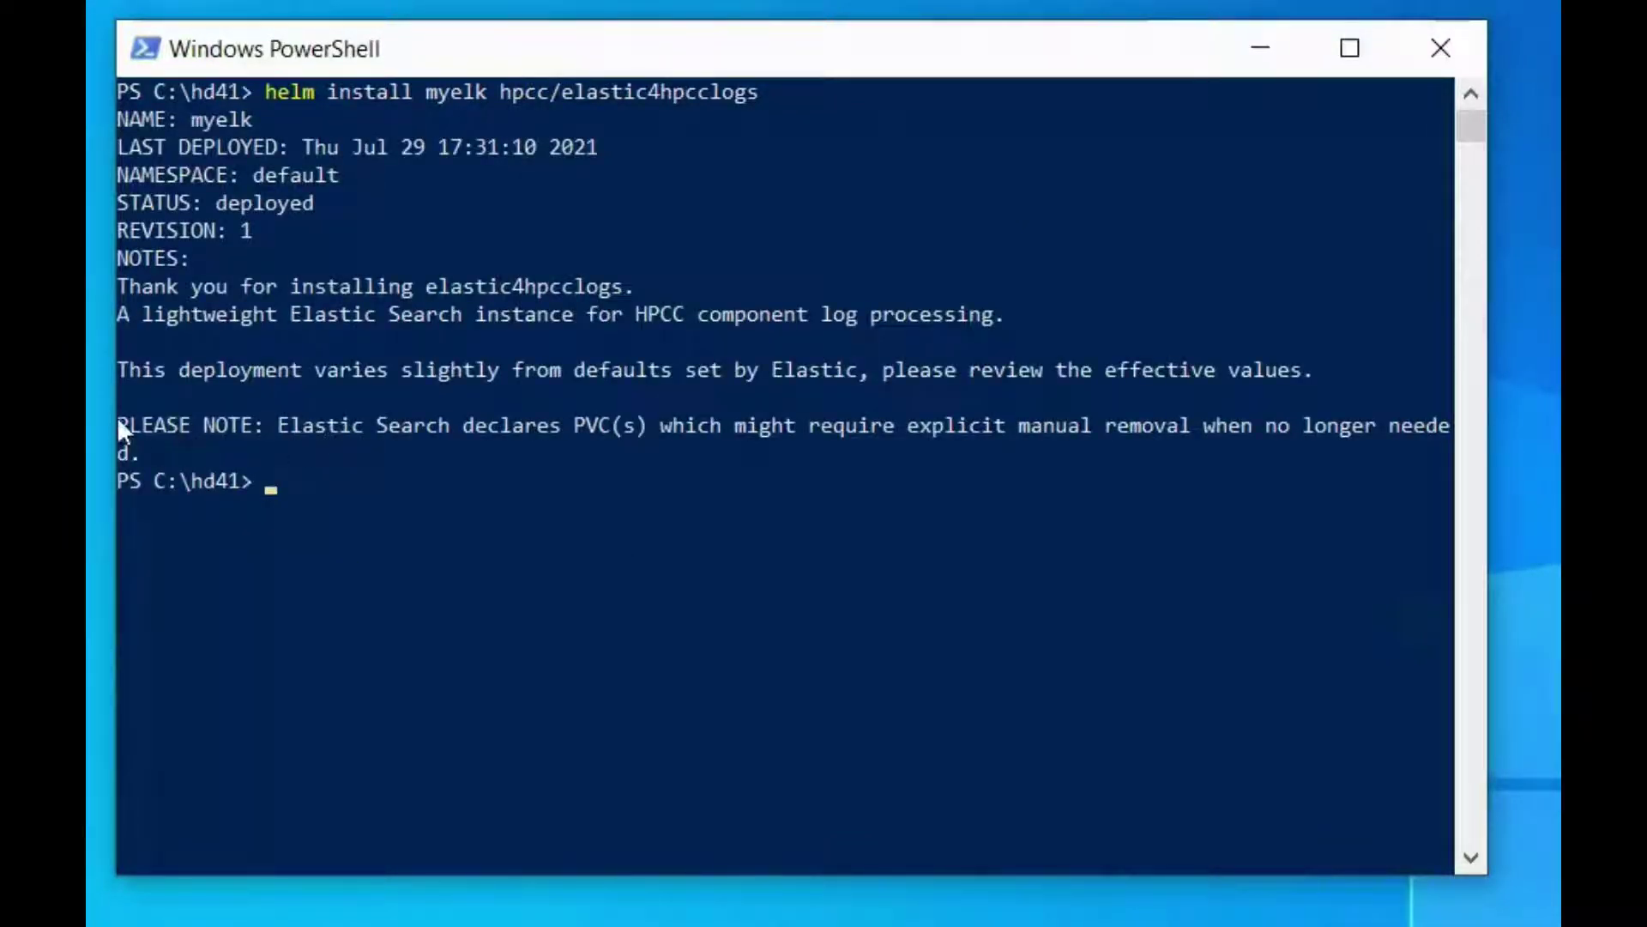
mouse_move(118, 420)
mouse_down()
mouse_move(166, 439)
mouse_move(148, 448)
mouse_up()
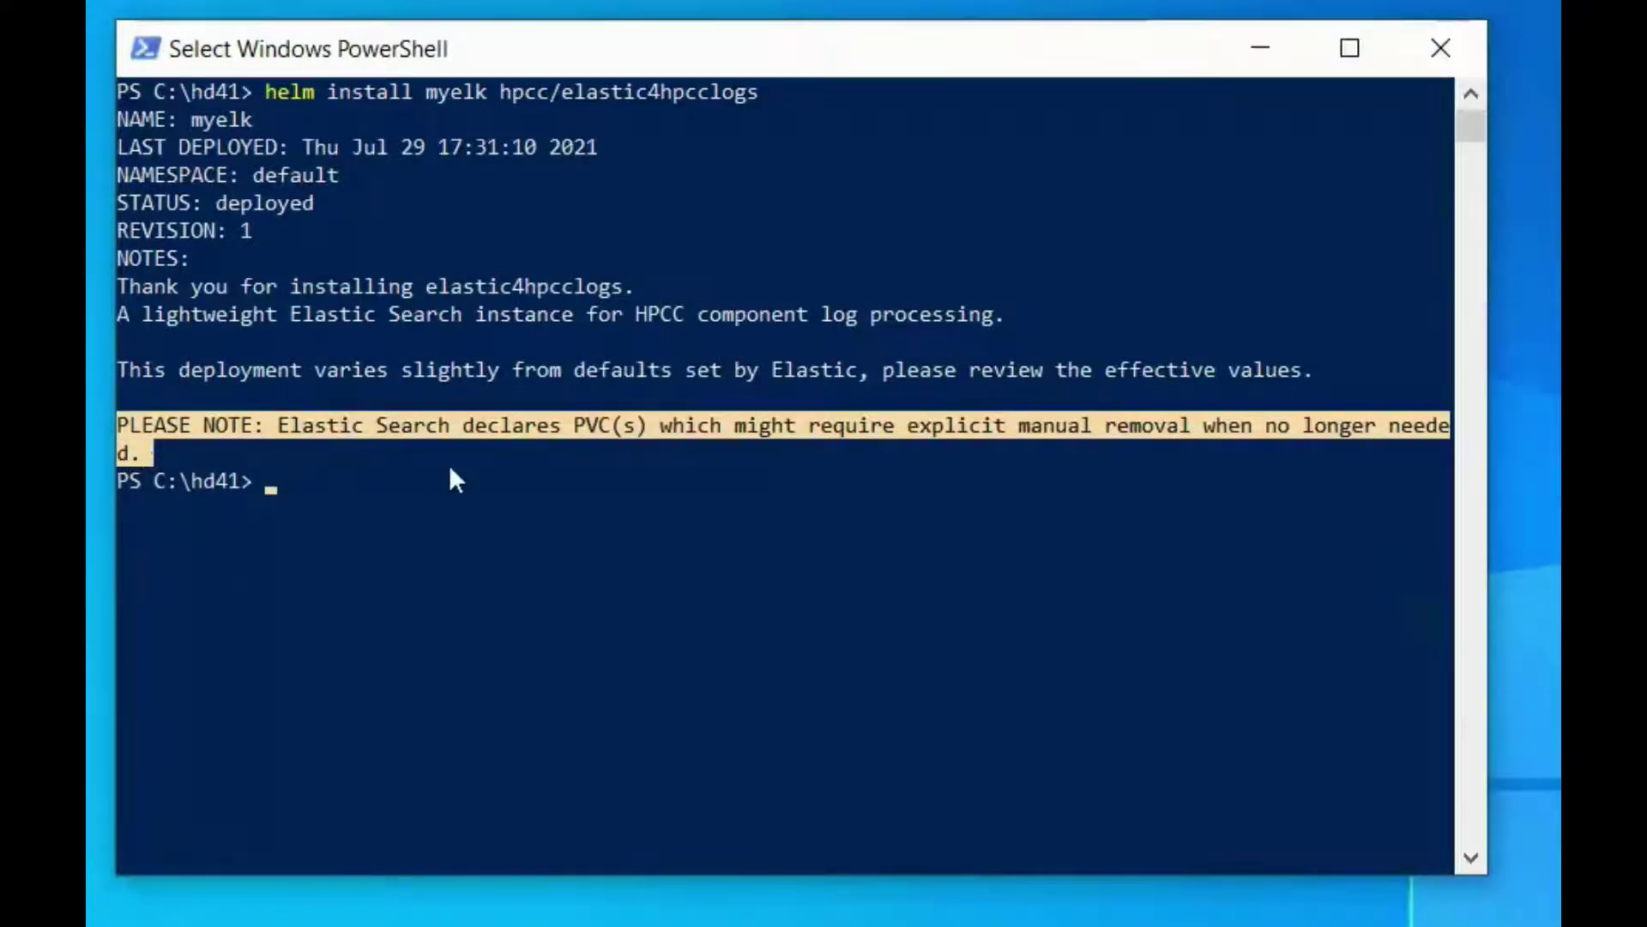
click(594, 504)
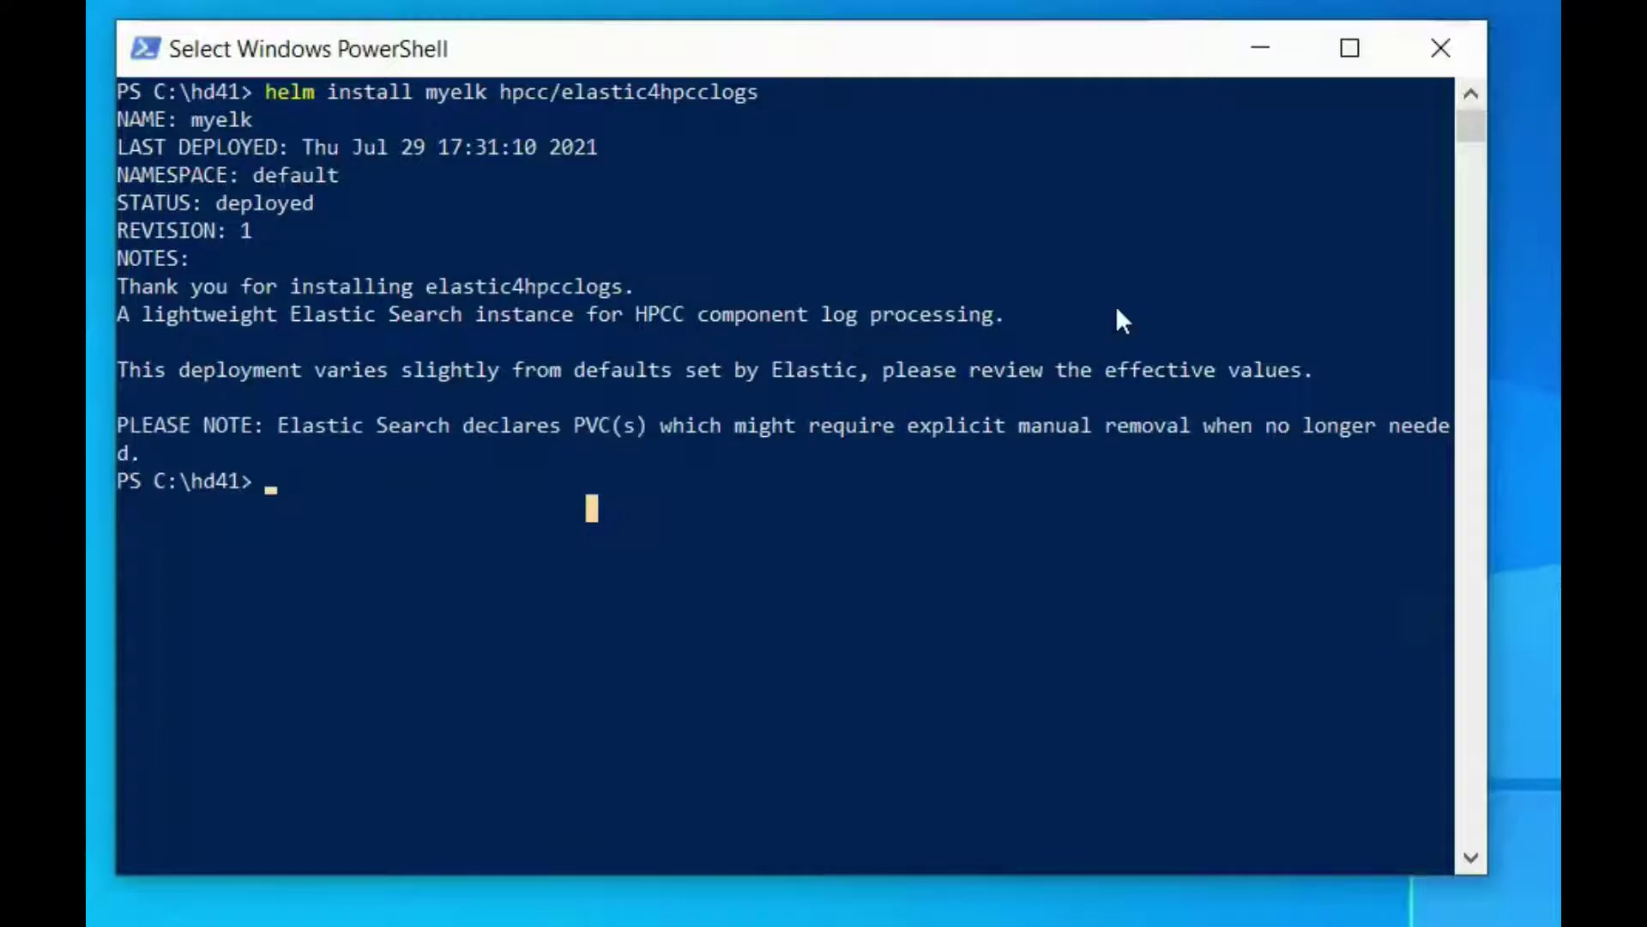
drag(119, 422, 144, 446)
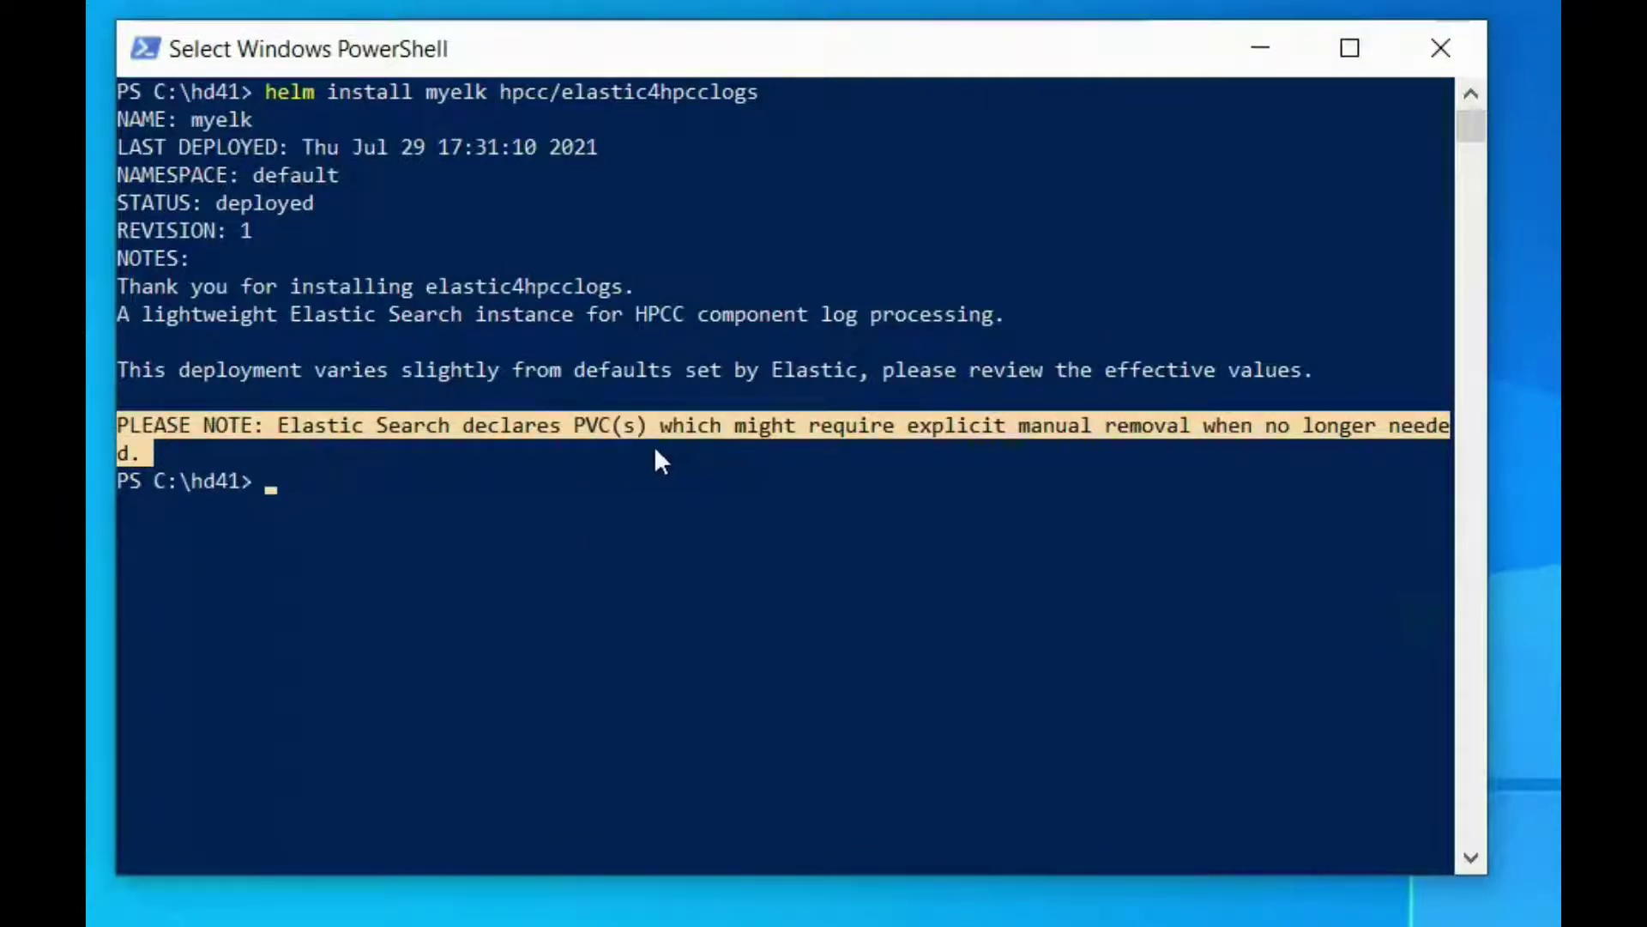
click(592, 508)
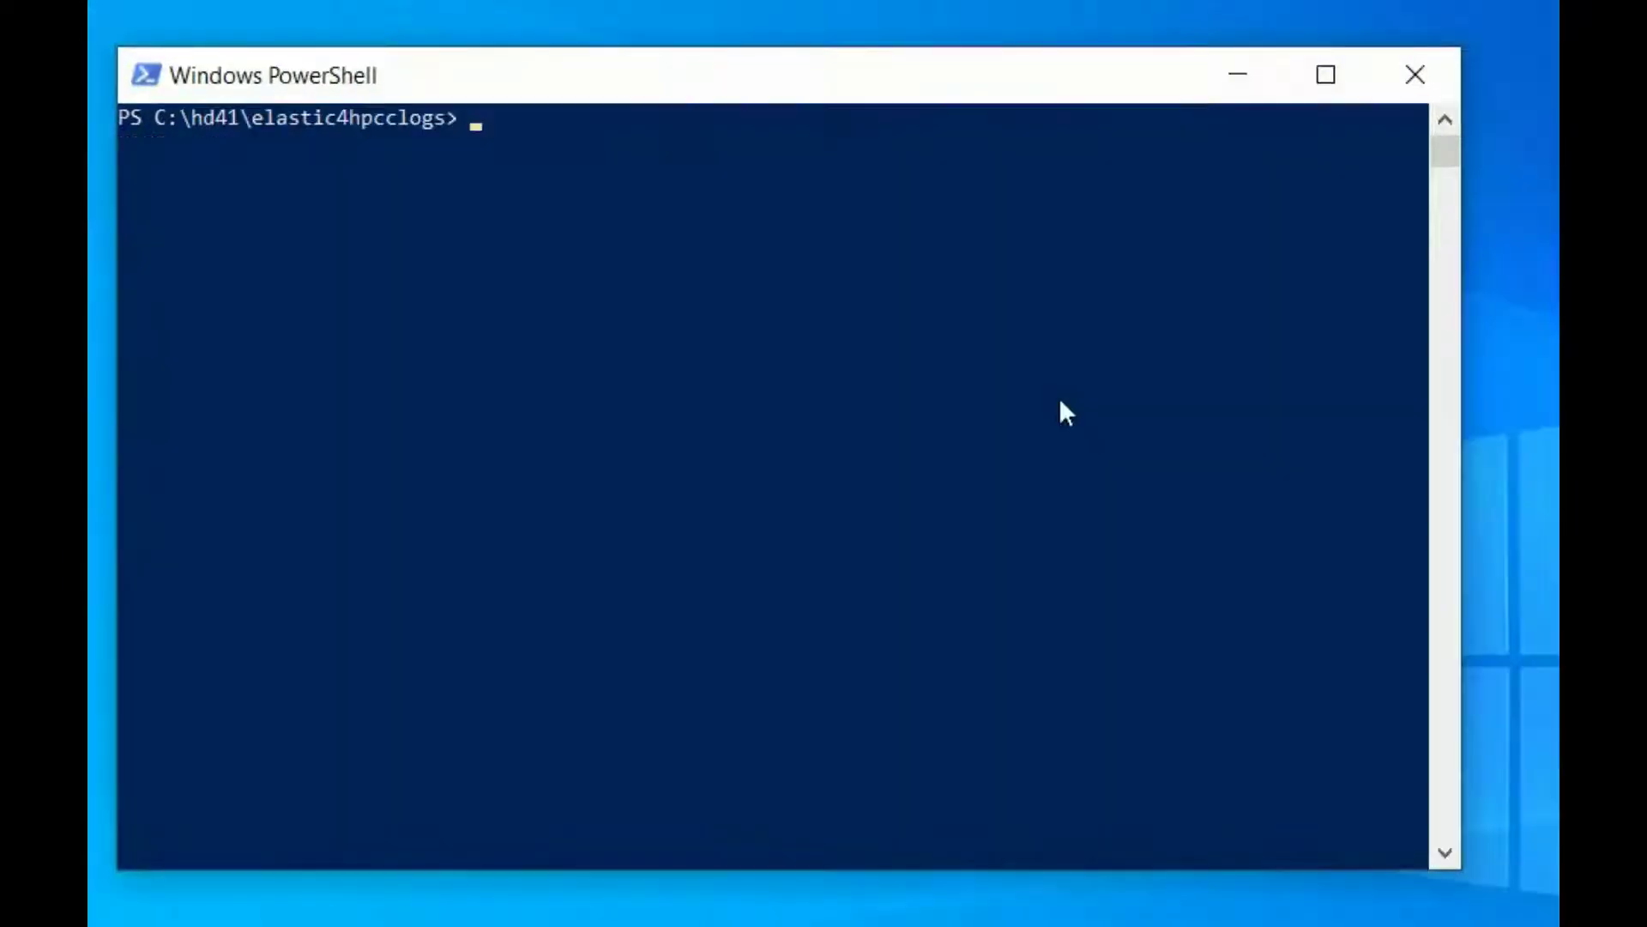
List persistent volumes and claims with kubectl get pv and pvc, copying the output
text(kubectl get pv)
key(Return)
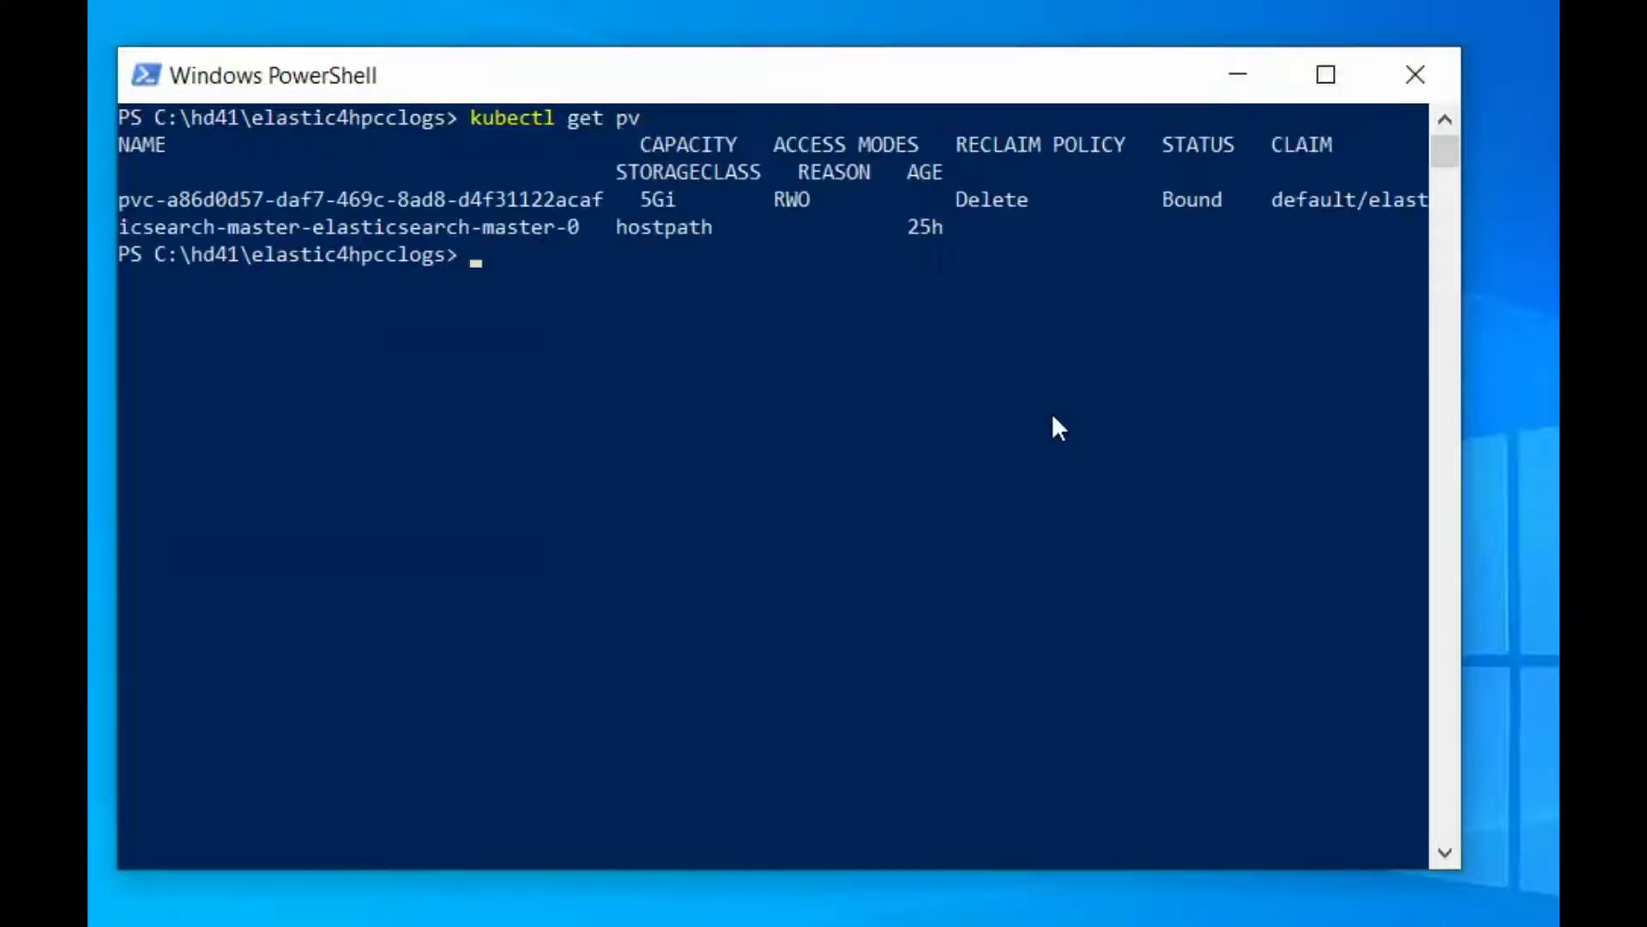
text(kubectl get pvc)
key(Return)
drag(118, 336, 637, 336)
right_click(637, 336)
drag(118, 199, 612, 203)
right_click(612, 203)
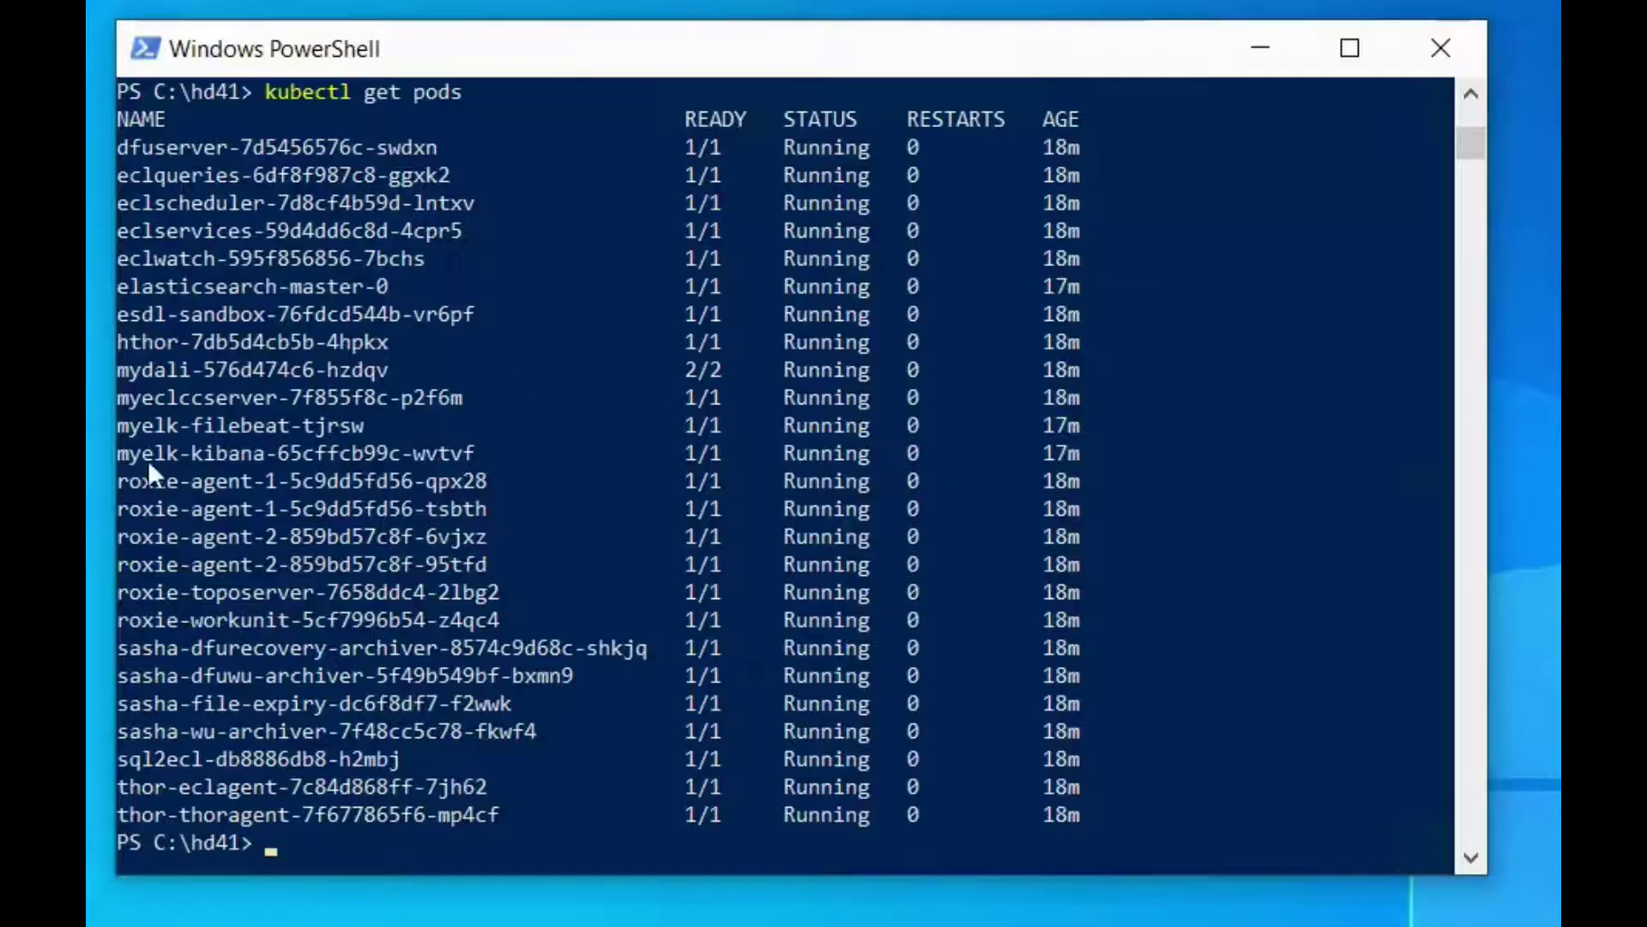
Copy the myelk filebeat and kibana pod rows, then list services showing myelk-kibana on 5601
drag(122, 422, 1002, 455)
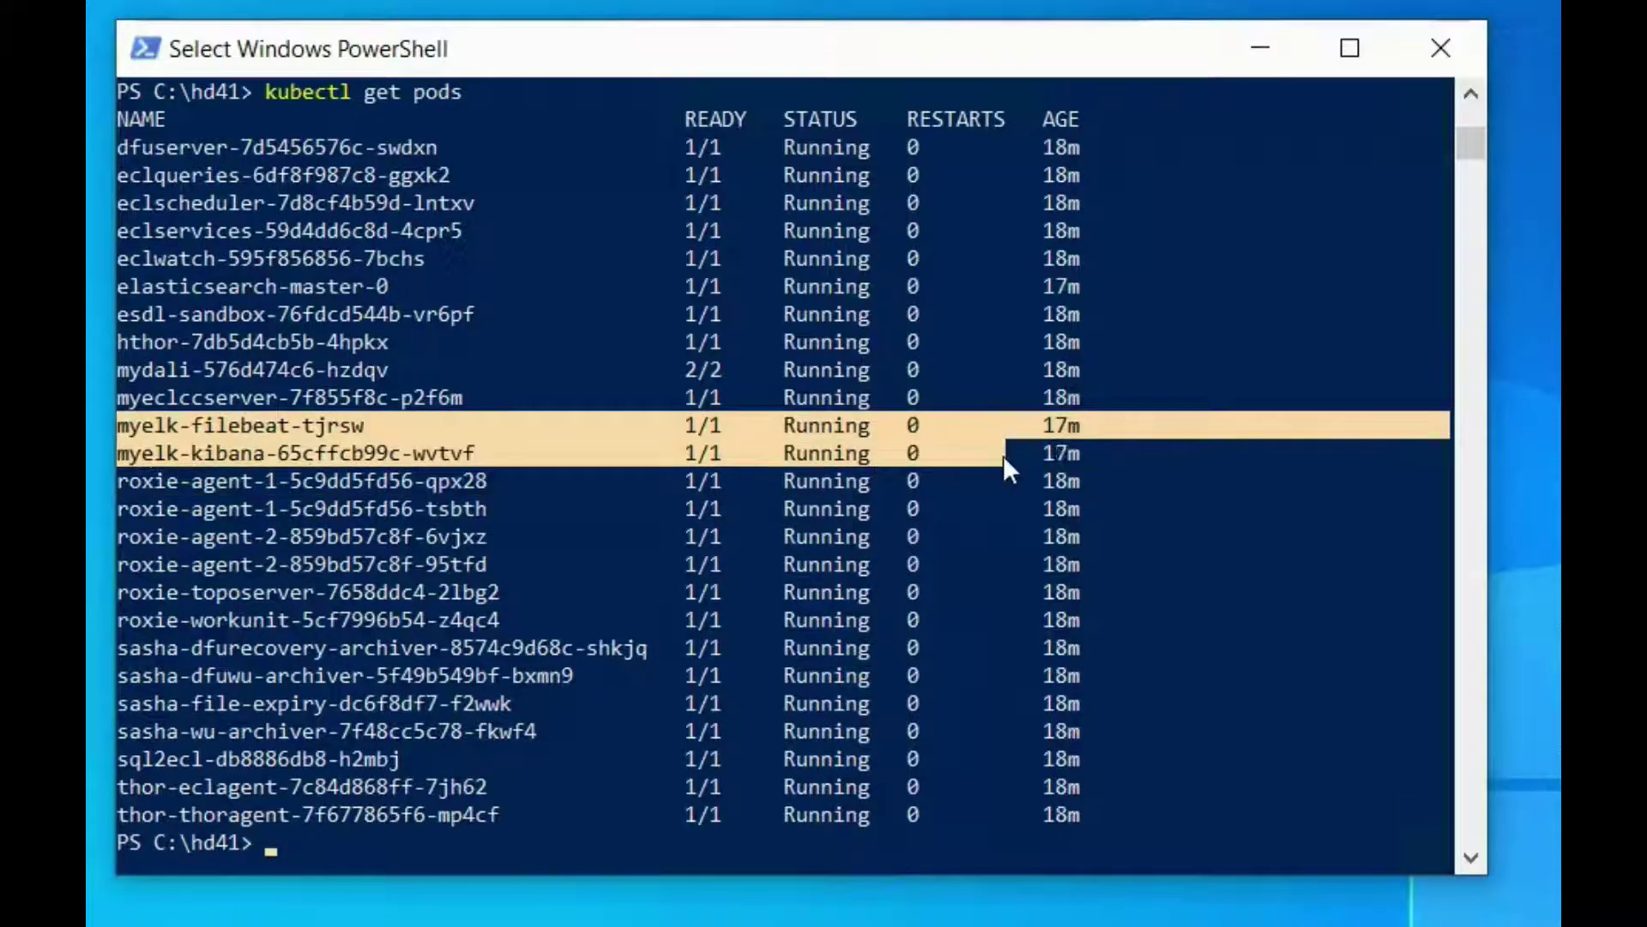
right_click(1081, 454)
text(kubectl get svc)
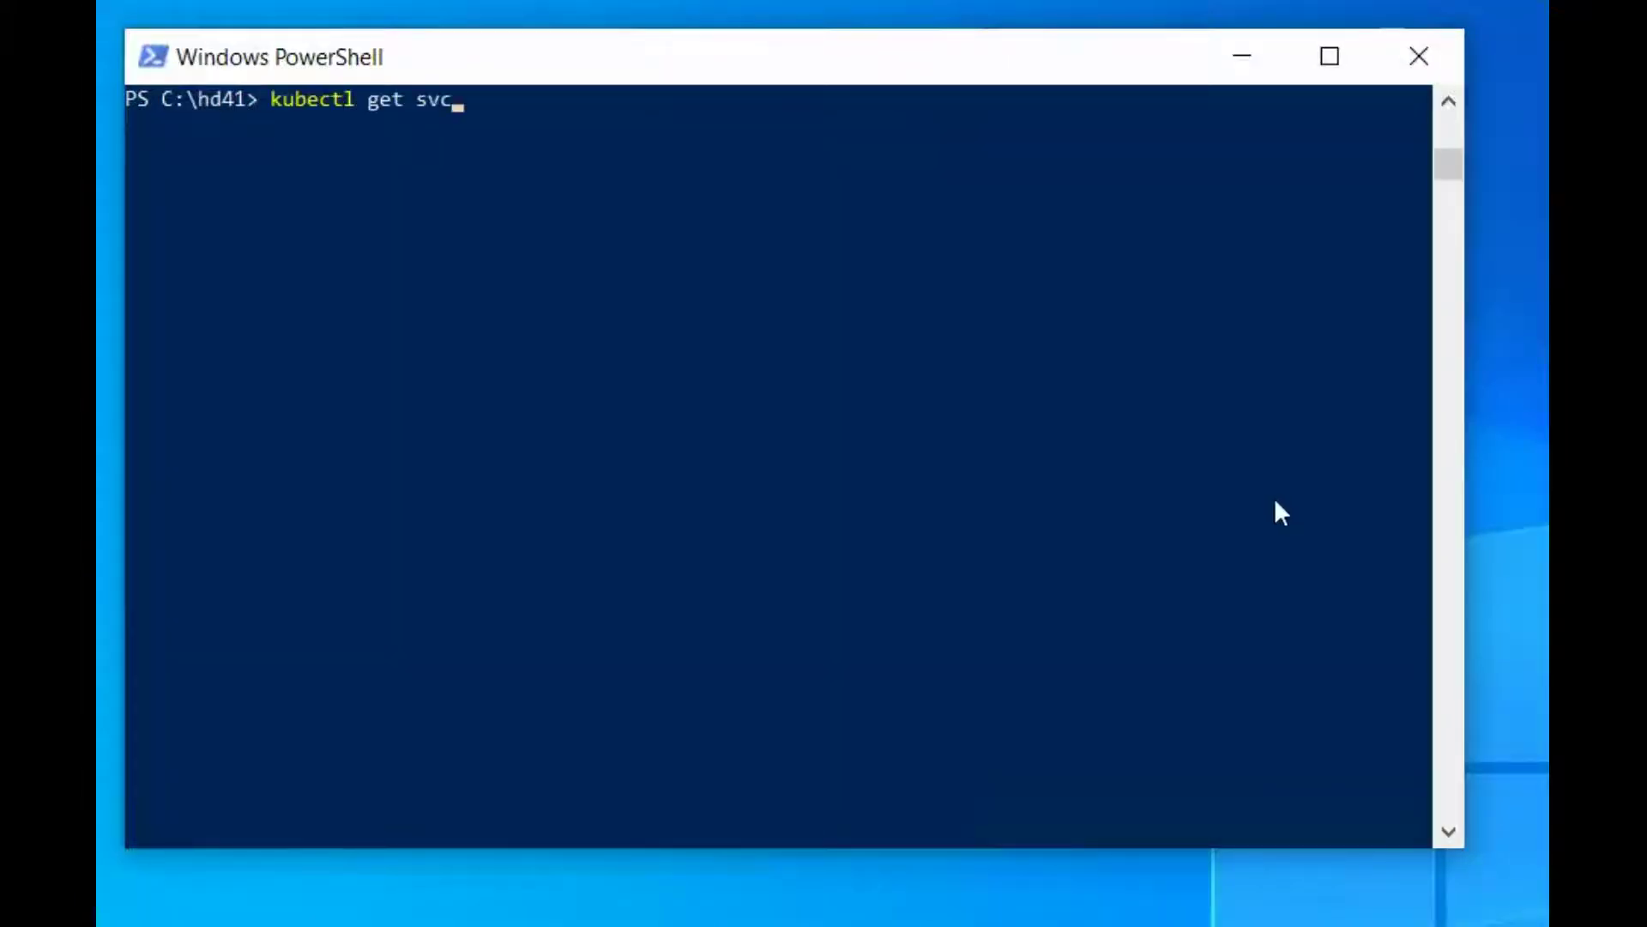
key(Return)
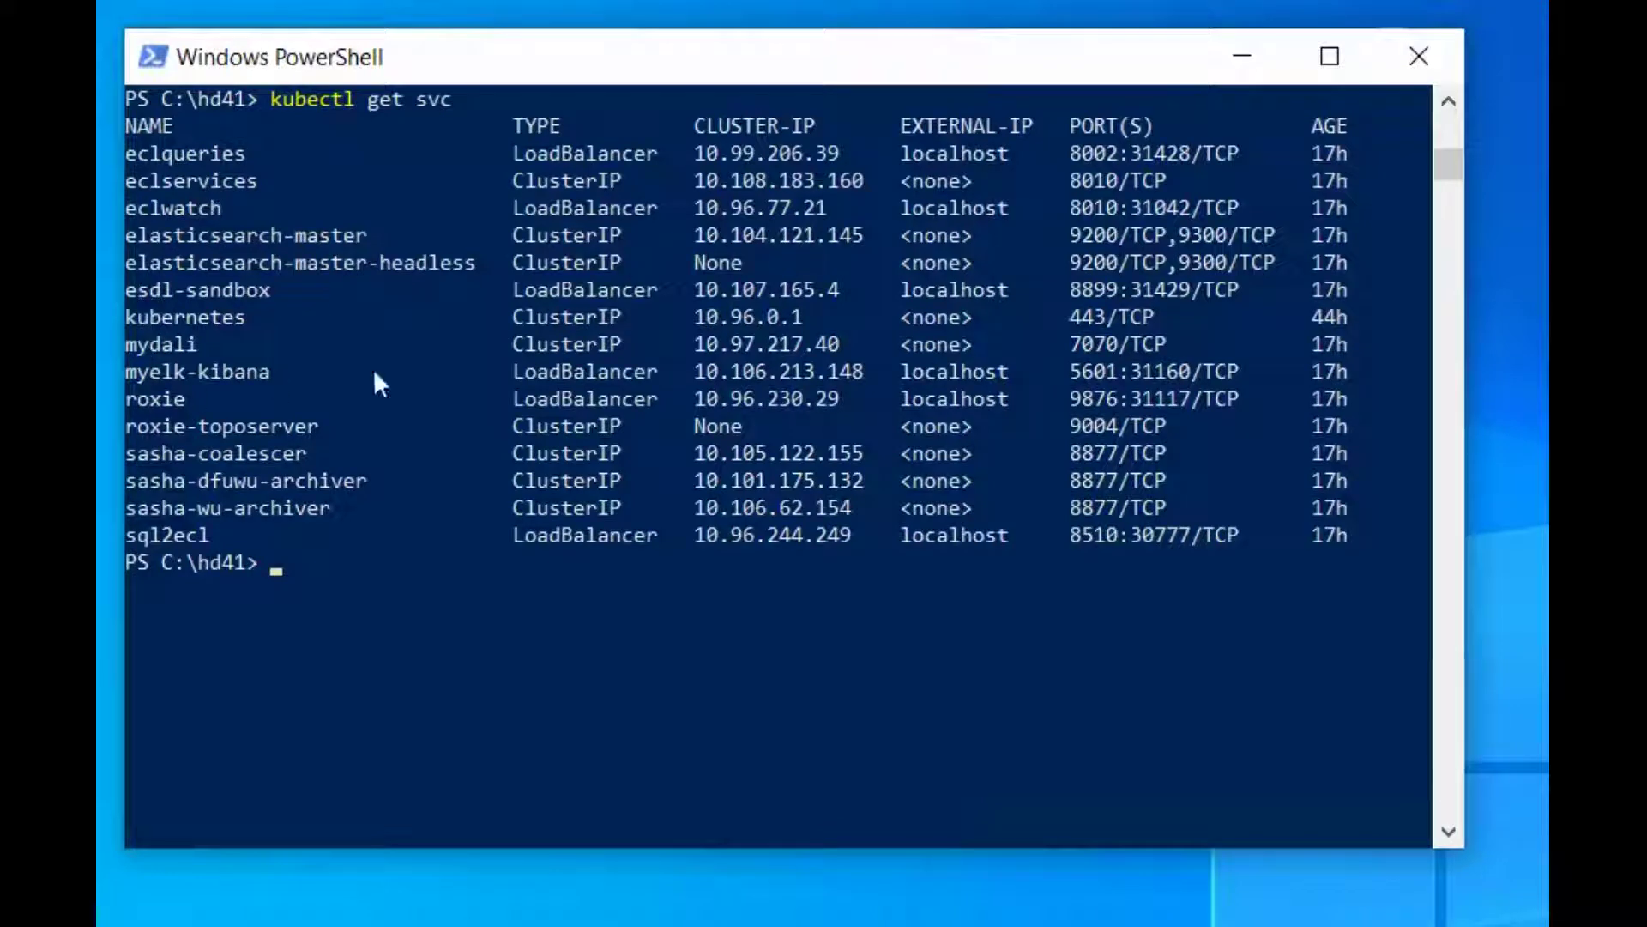
drag(134, 371, 1254, 377)
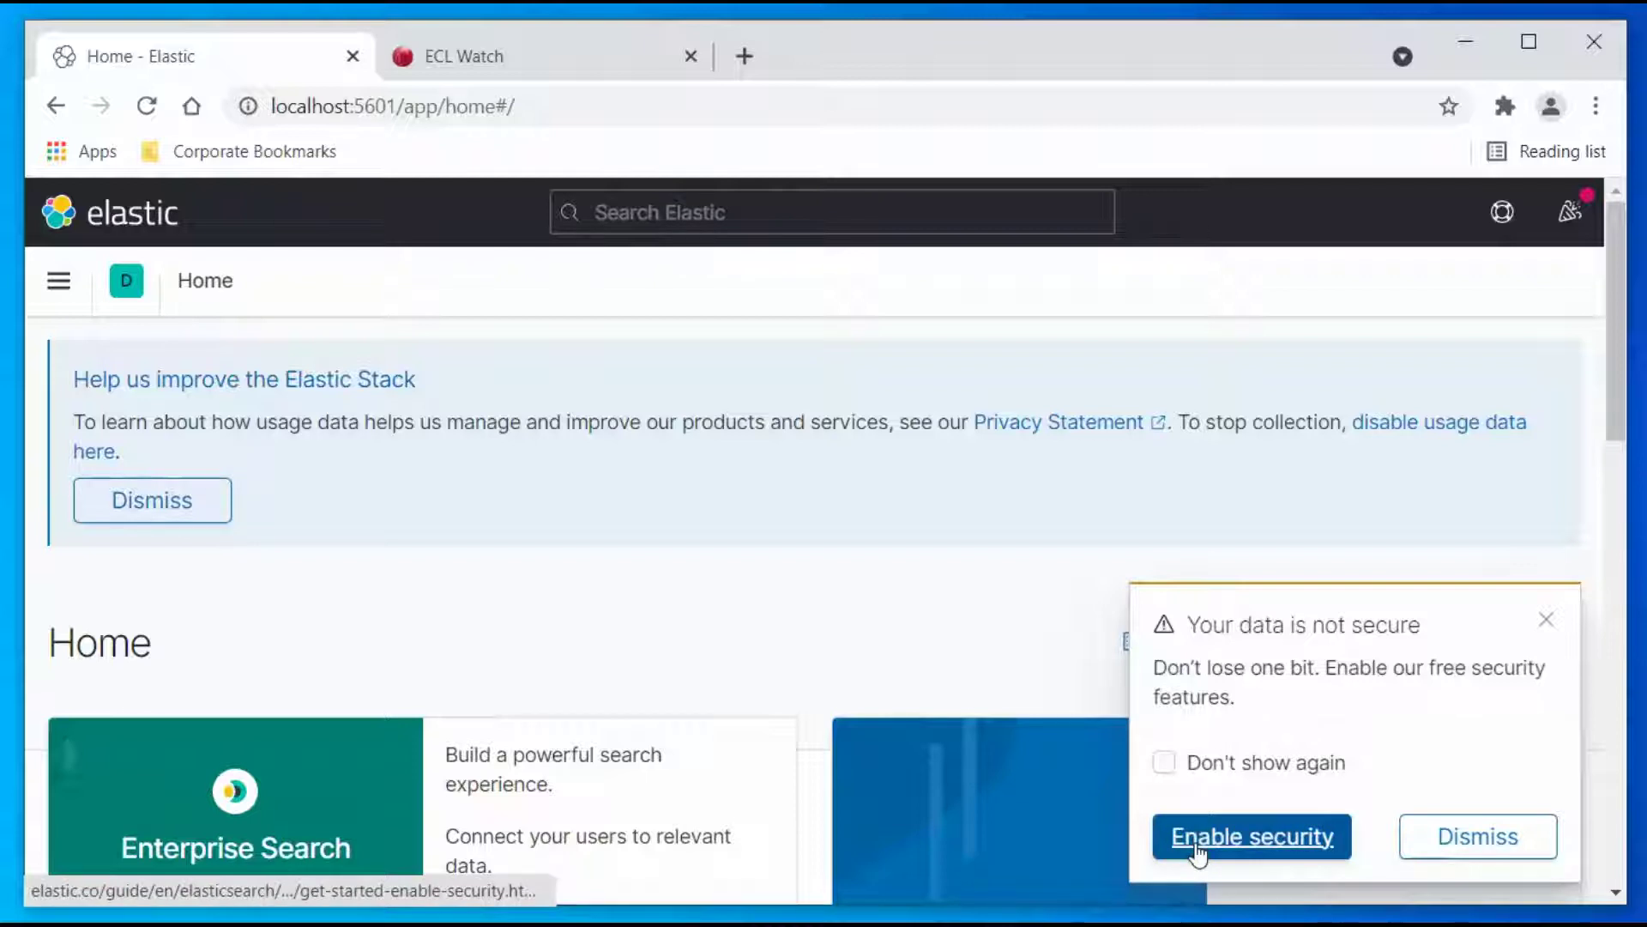
Dismiss the security notice and go to Discover, which asks for an index pattern
click(1463, 839)
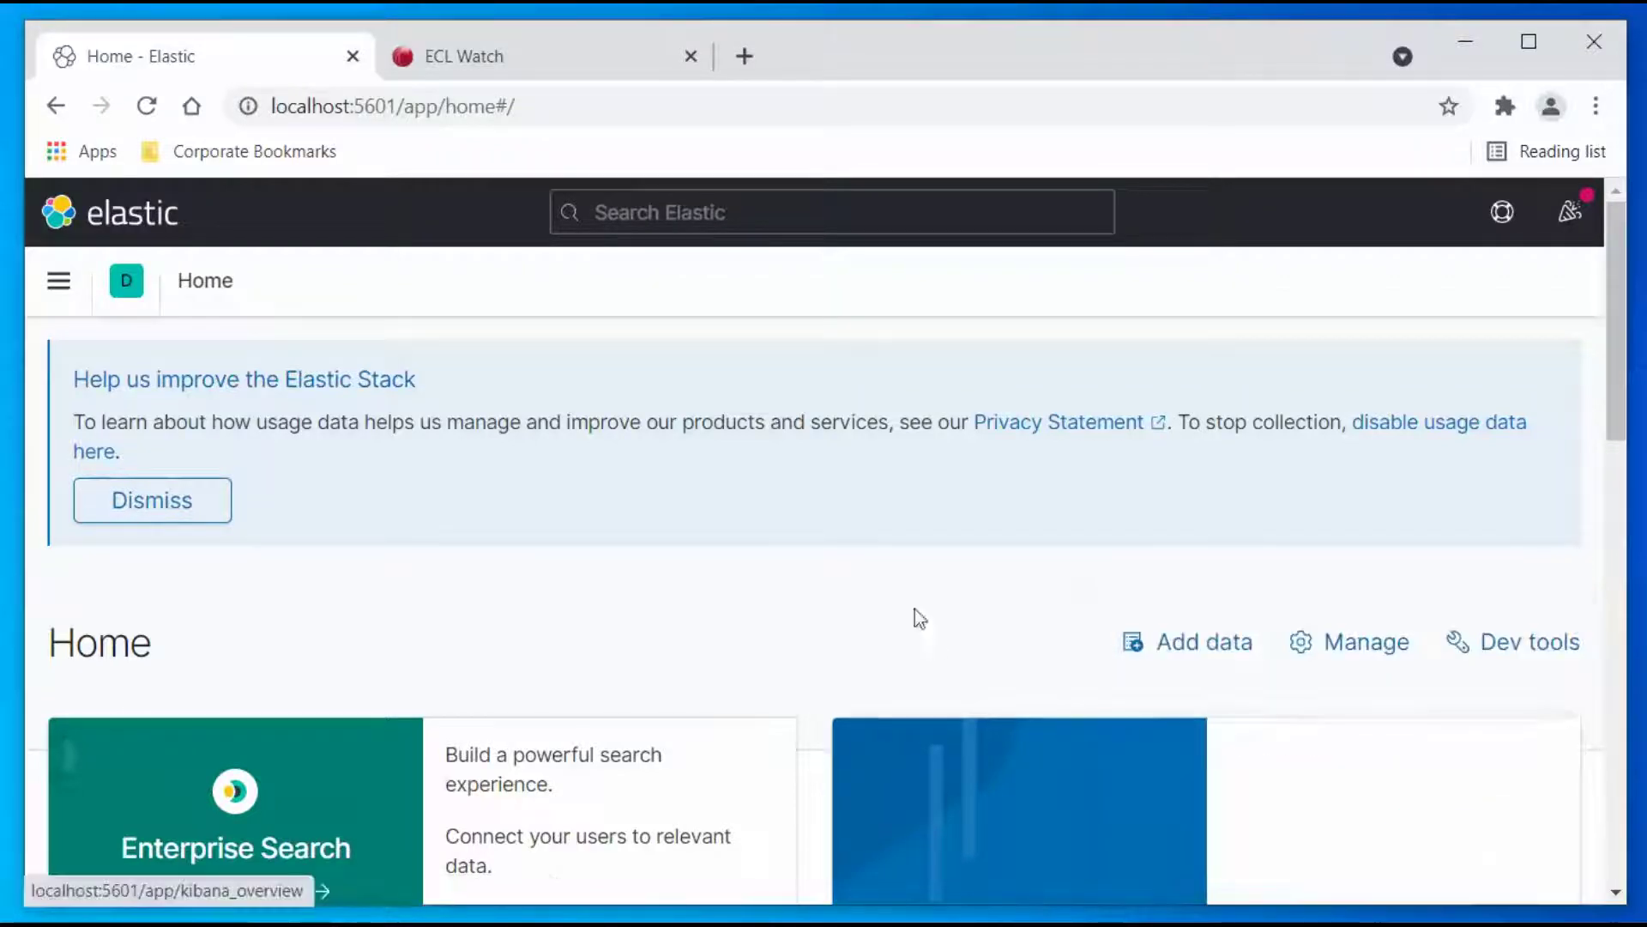
click(58, 281)
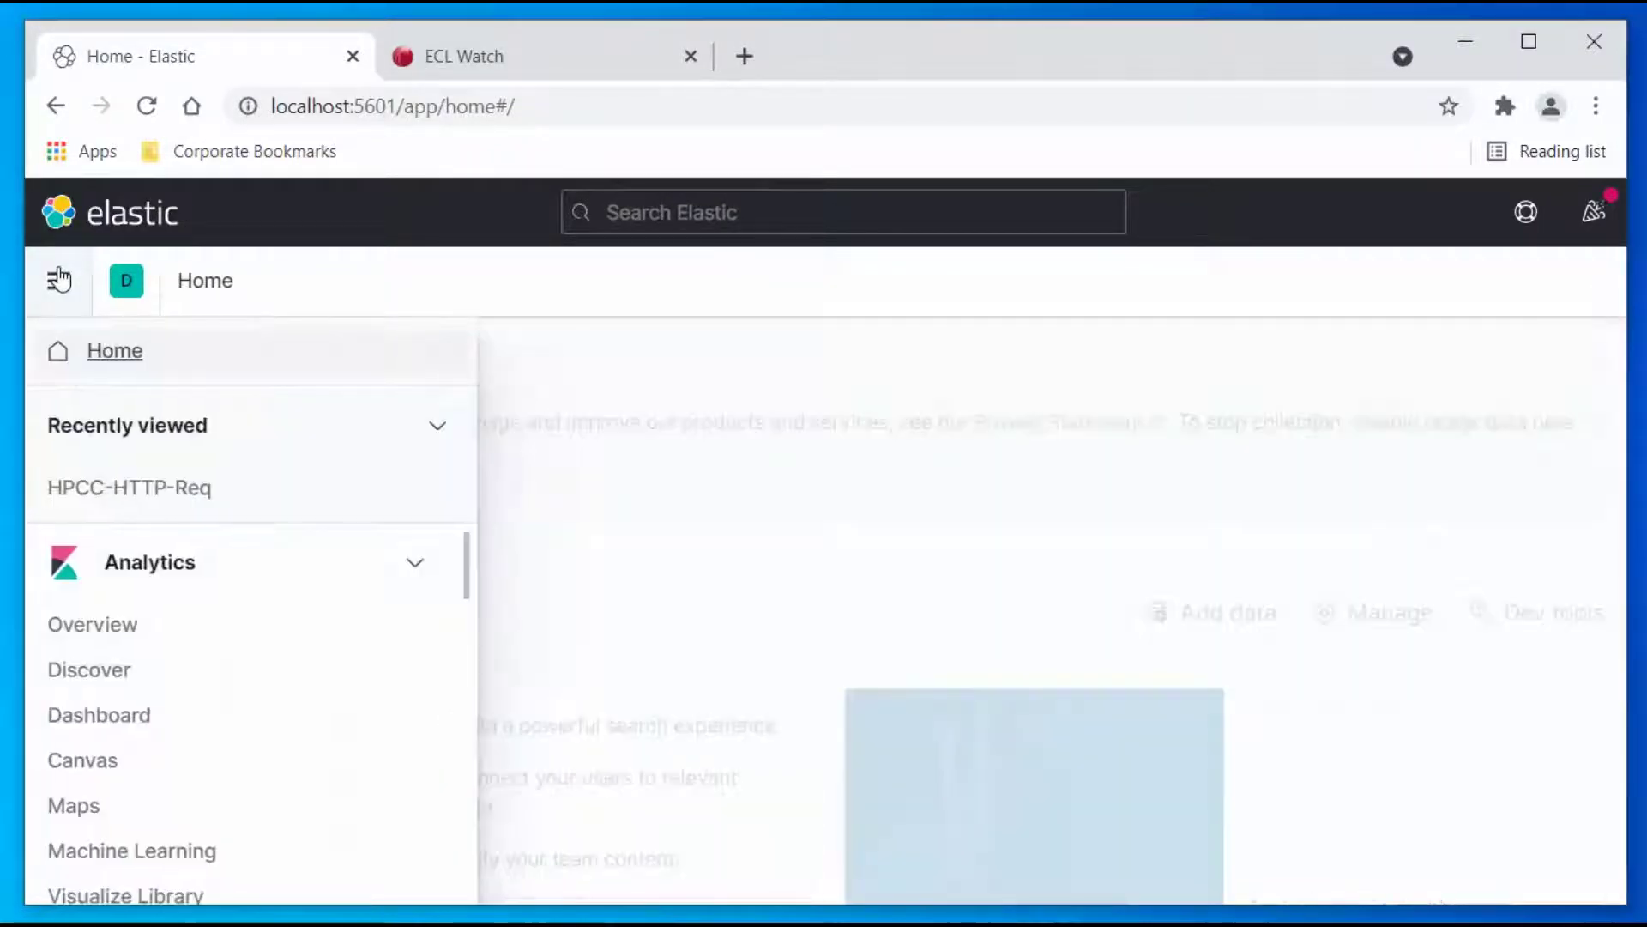
click(102, 670)
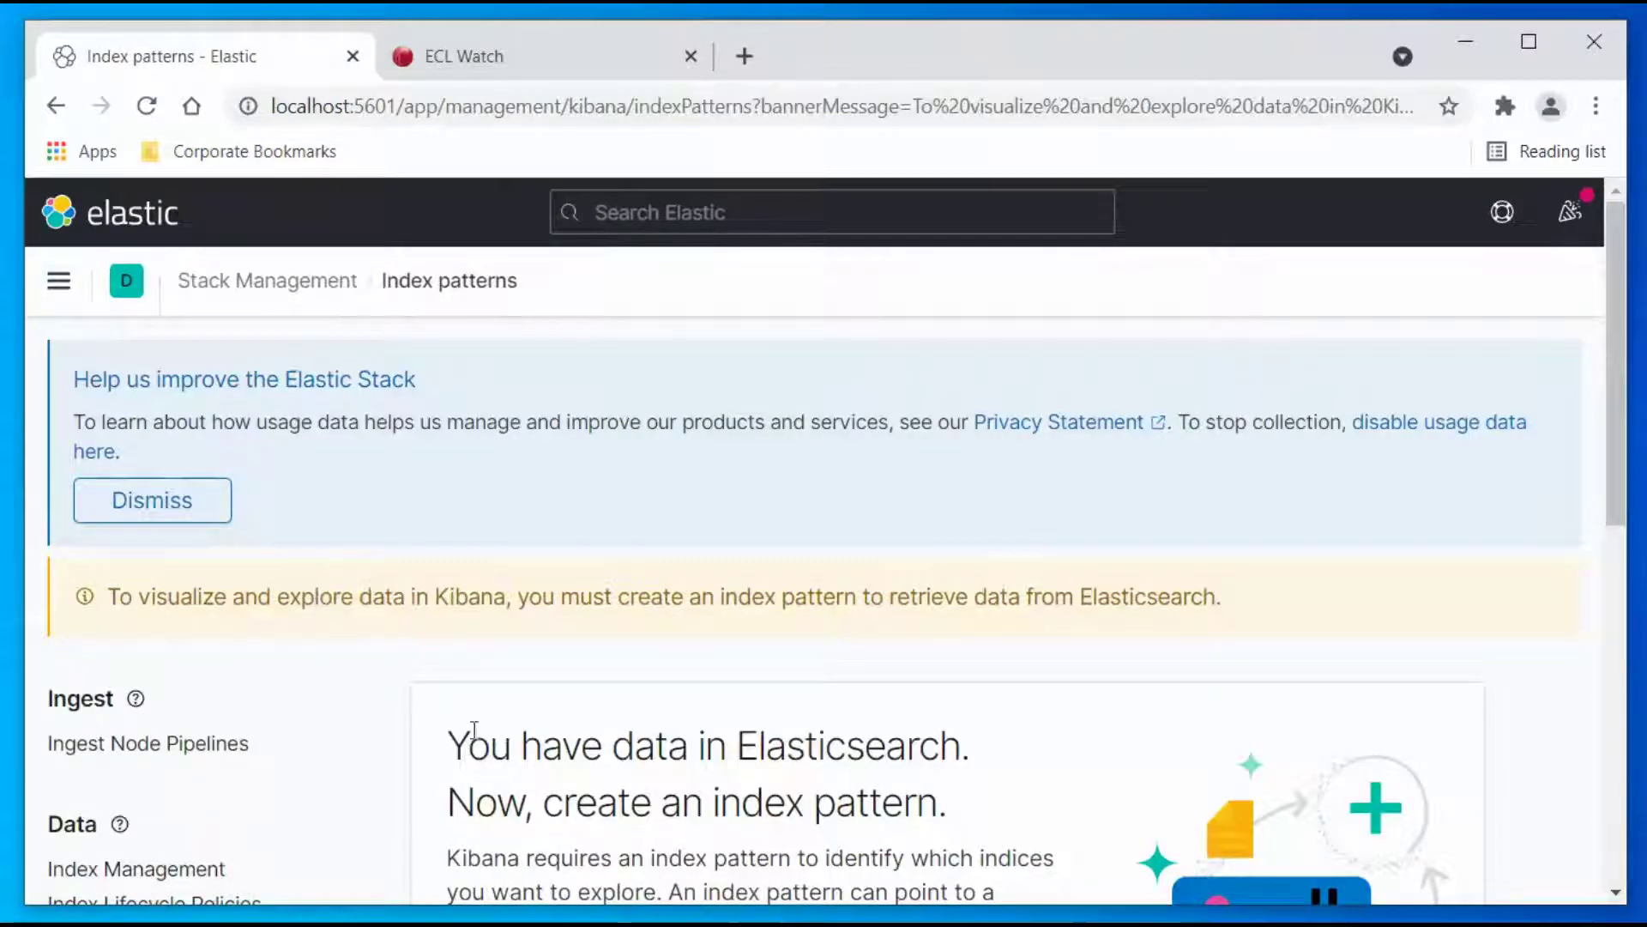
drag(128, 598, 1223, 597)
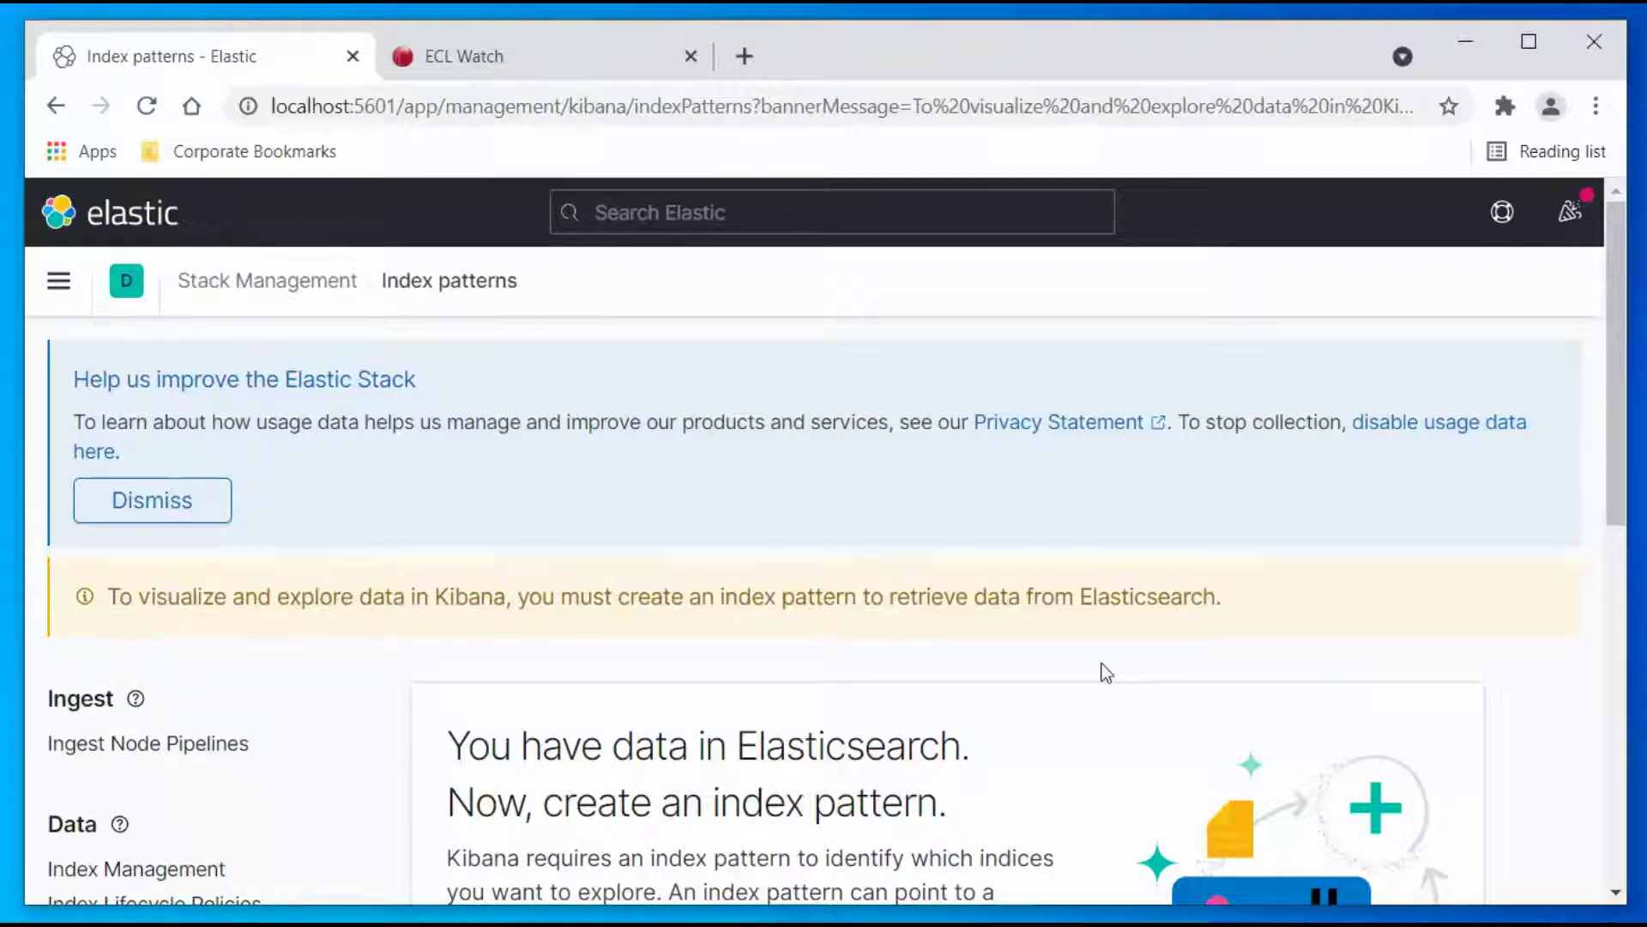
mouse_move(442, 736)
mouse_down()
mouse_move(939, 803)
mouse_move(963, 836)
mouse_up()
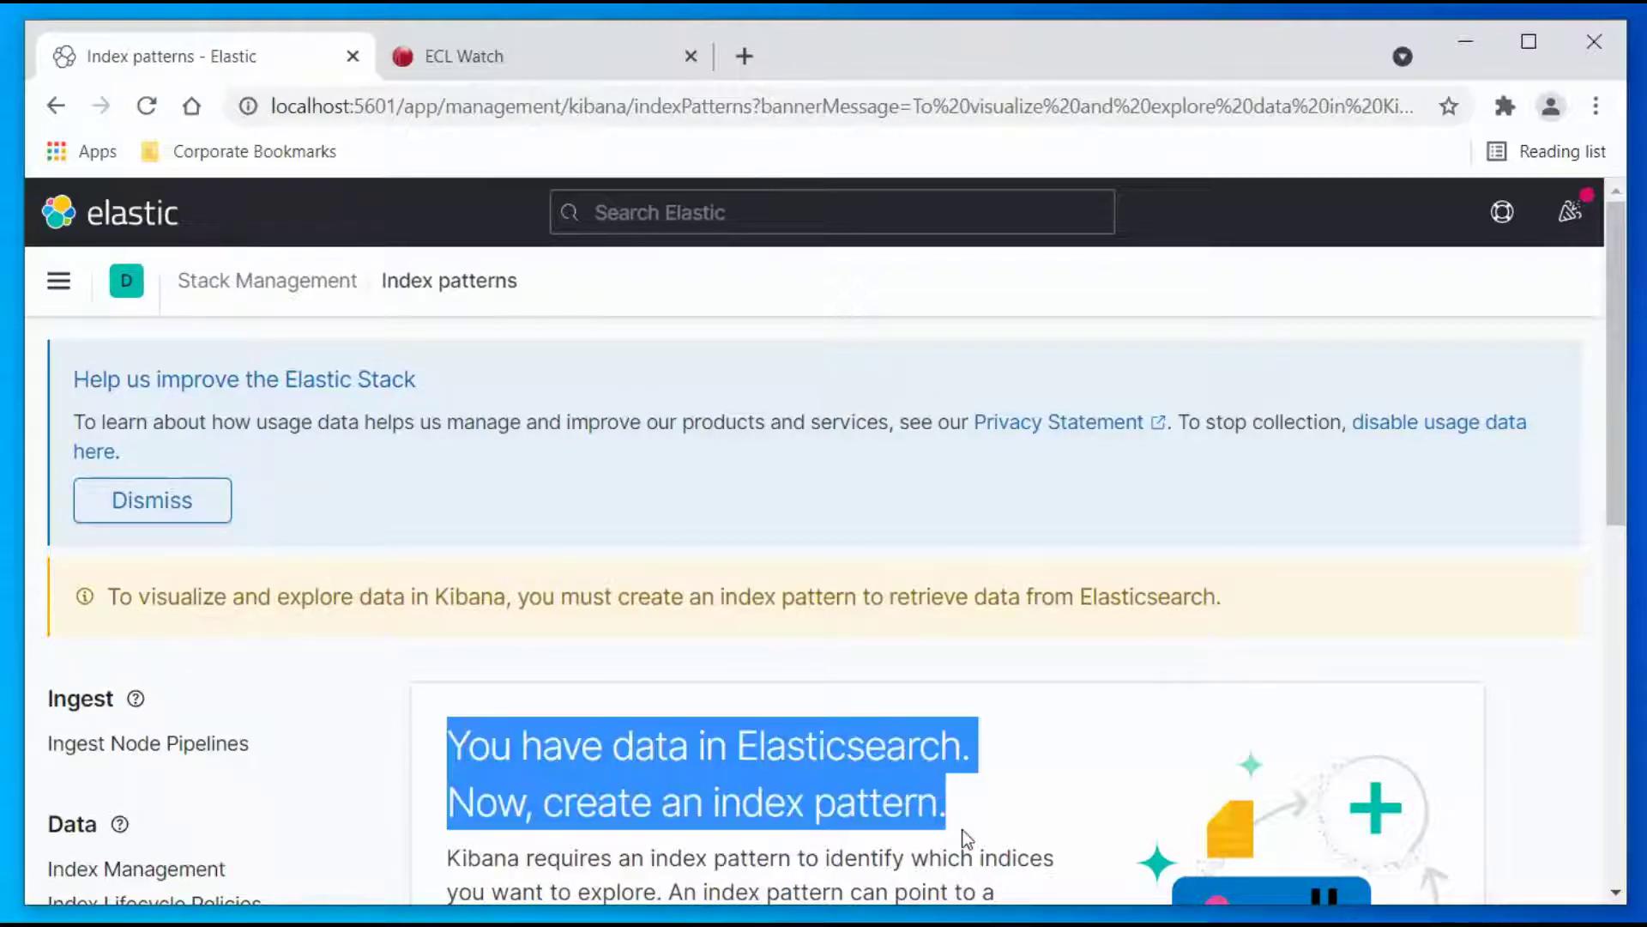
click(996, 708)
scroll(1170, 643, down, 2)
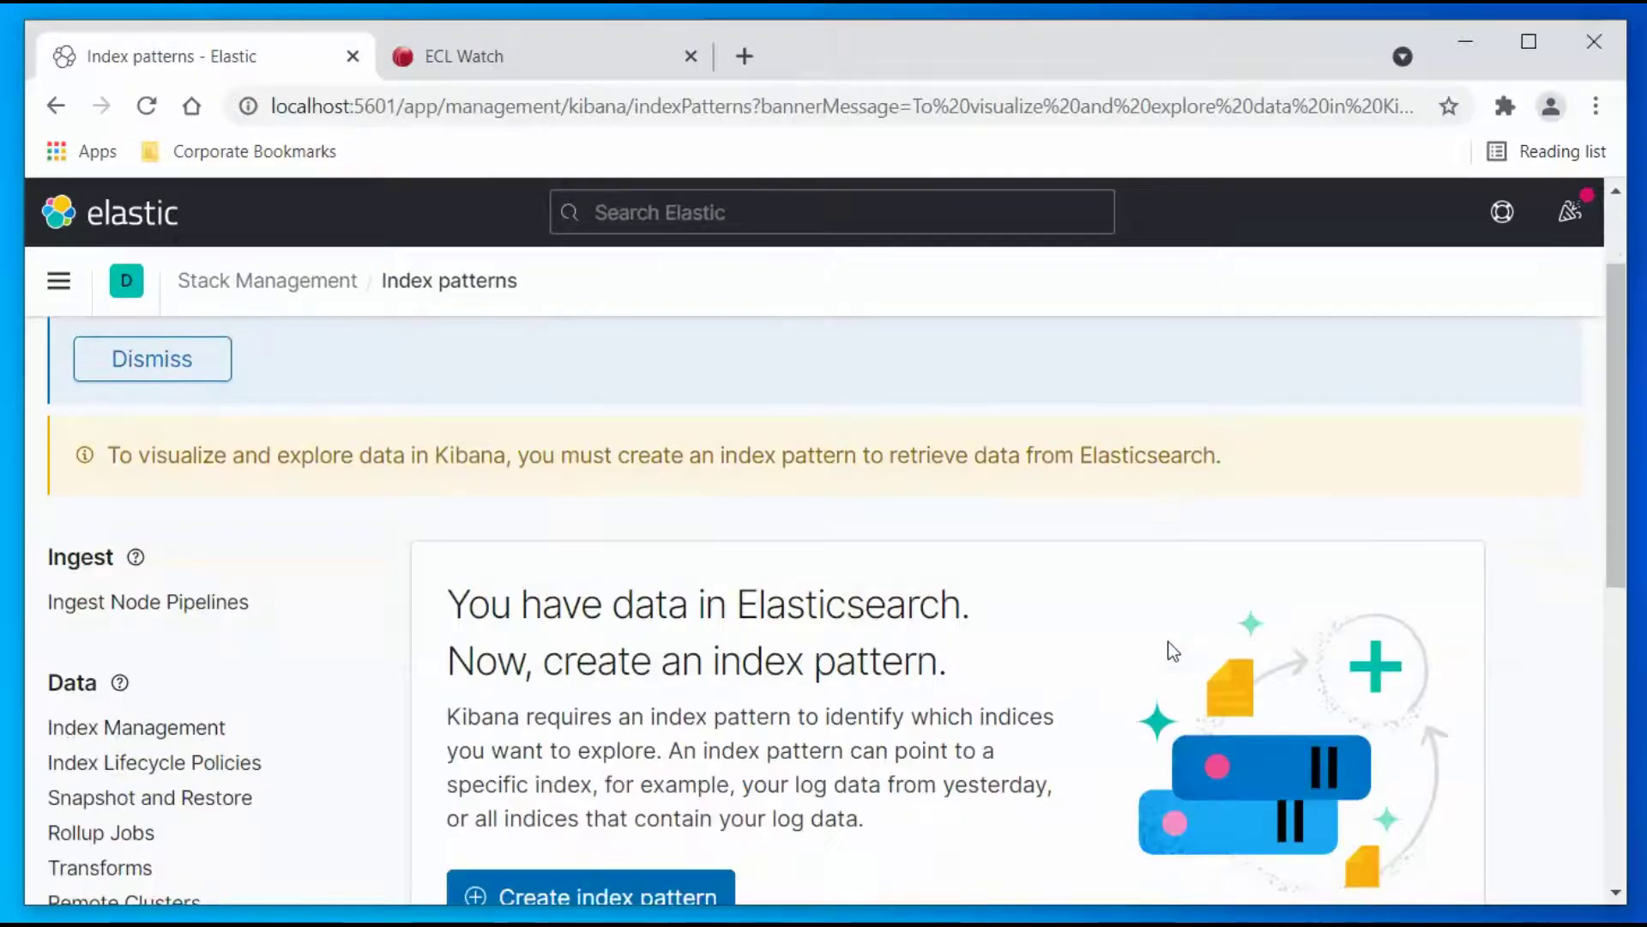
scroll(1141, 636, down, 1)
Name the new index pattern 'filebeat-7.12.0' and continue to its settings
click(654, 755)
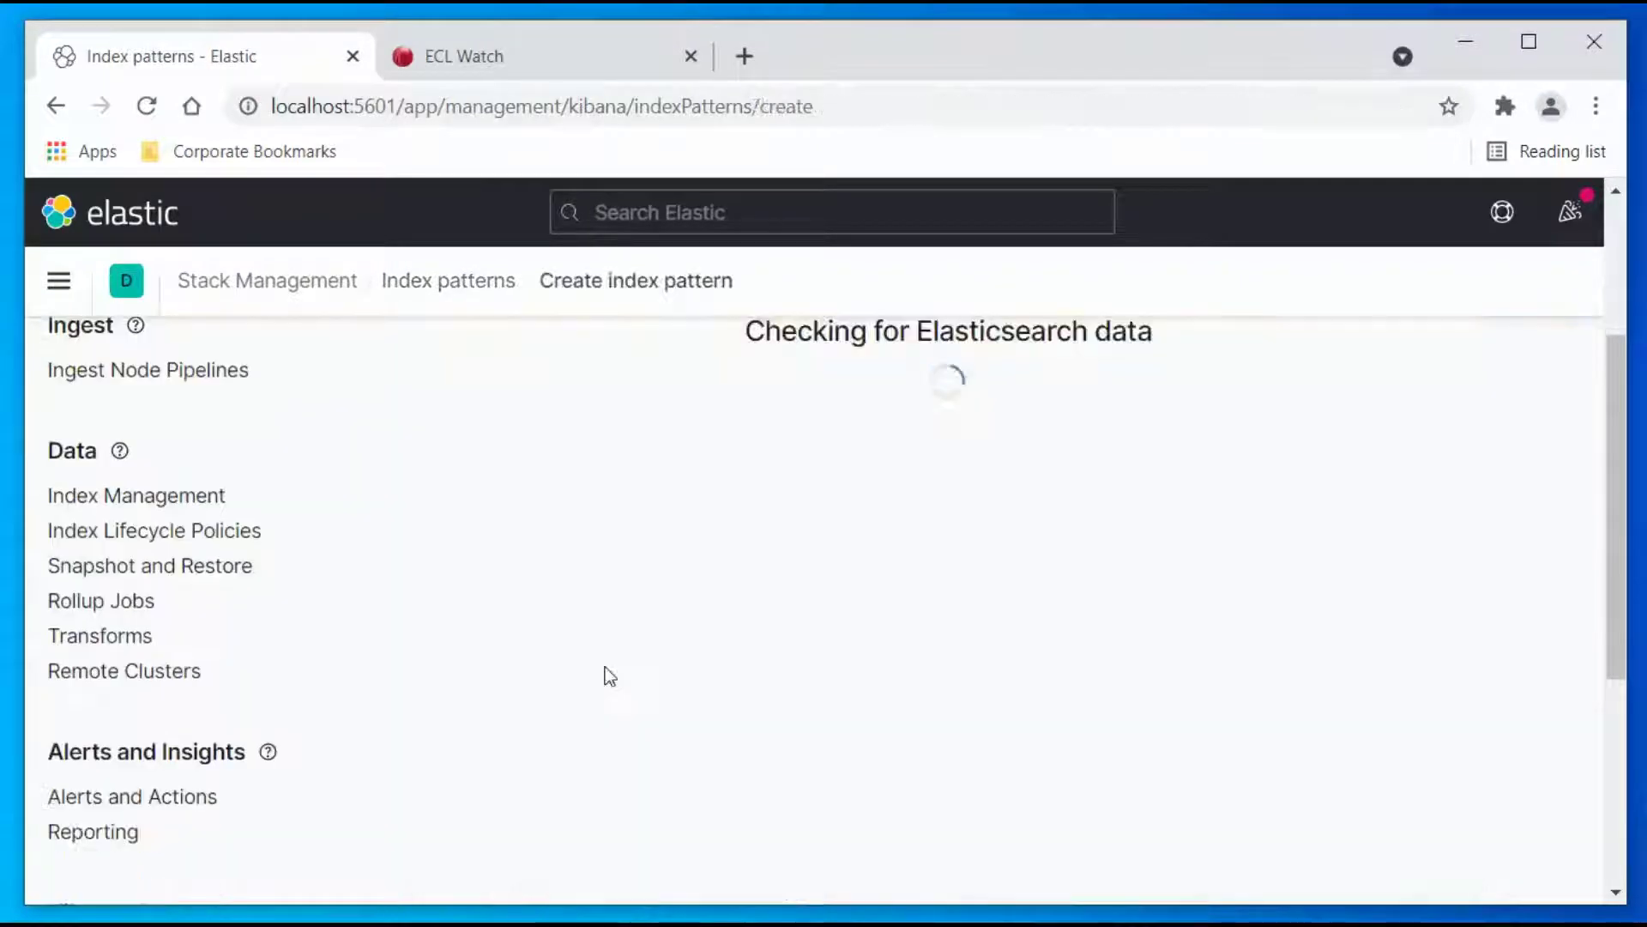
scroll(197, 704, down, 2)
scroll(220, 662, down, 1)
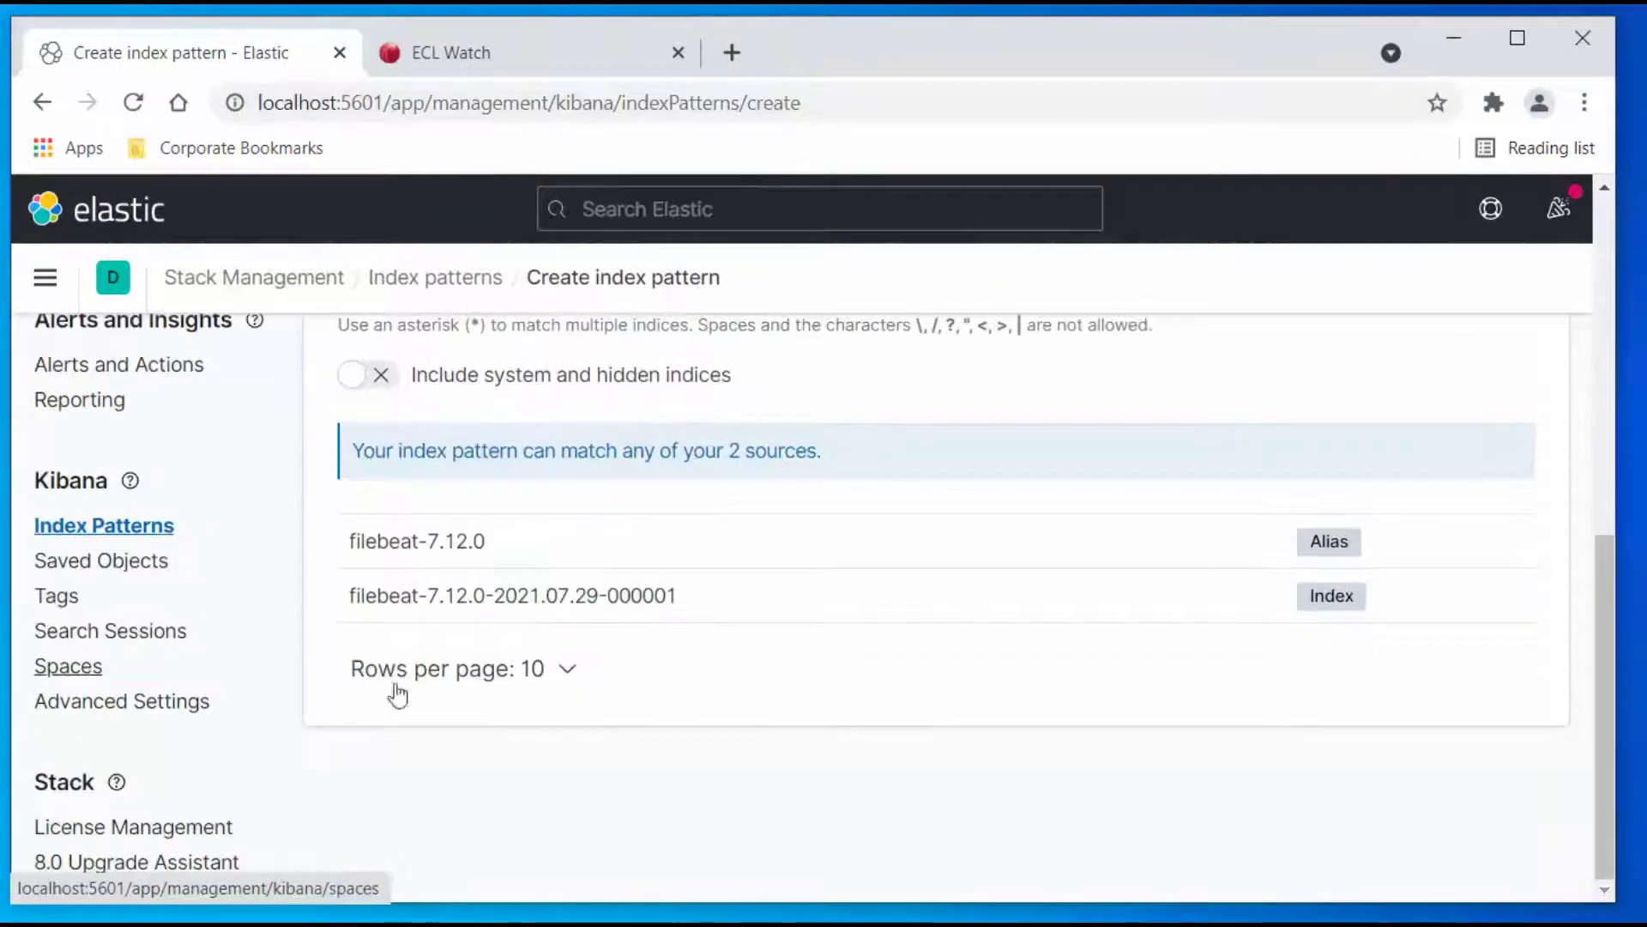
scroll(765, 667, up, 5)
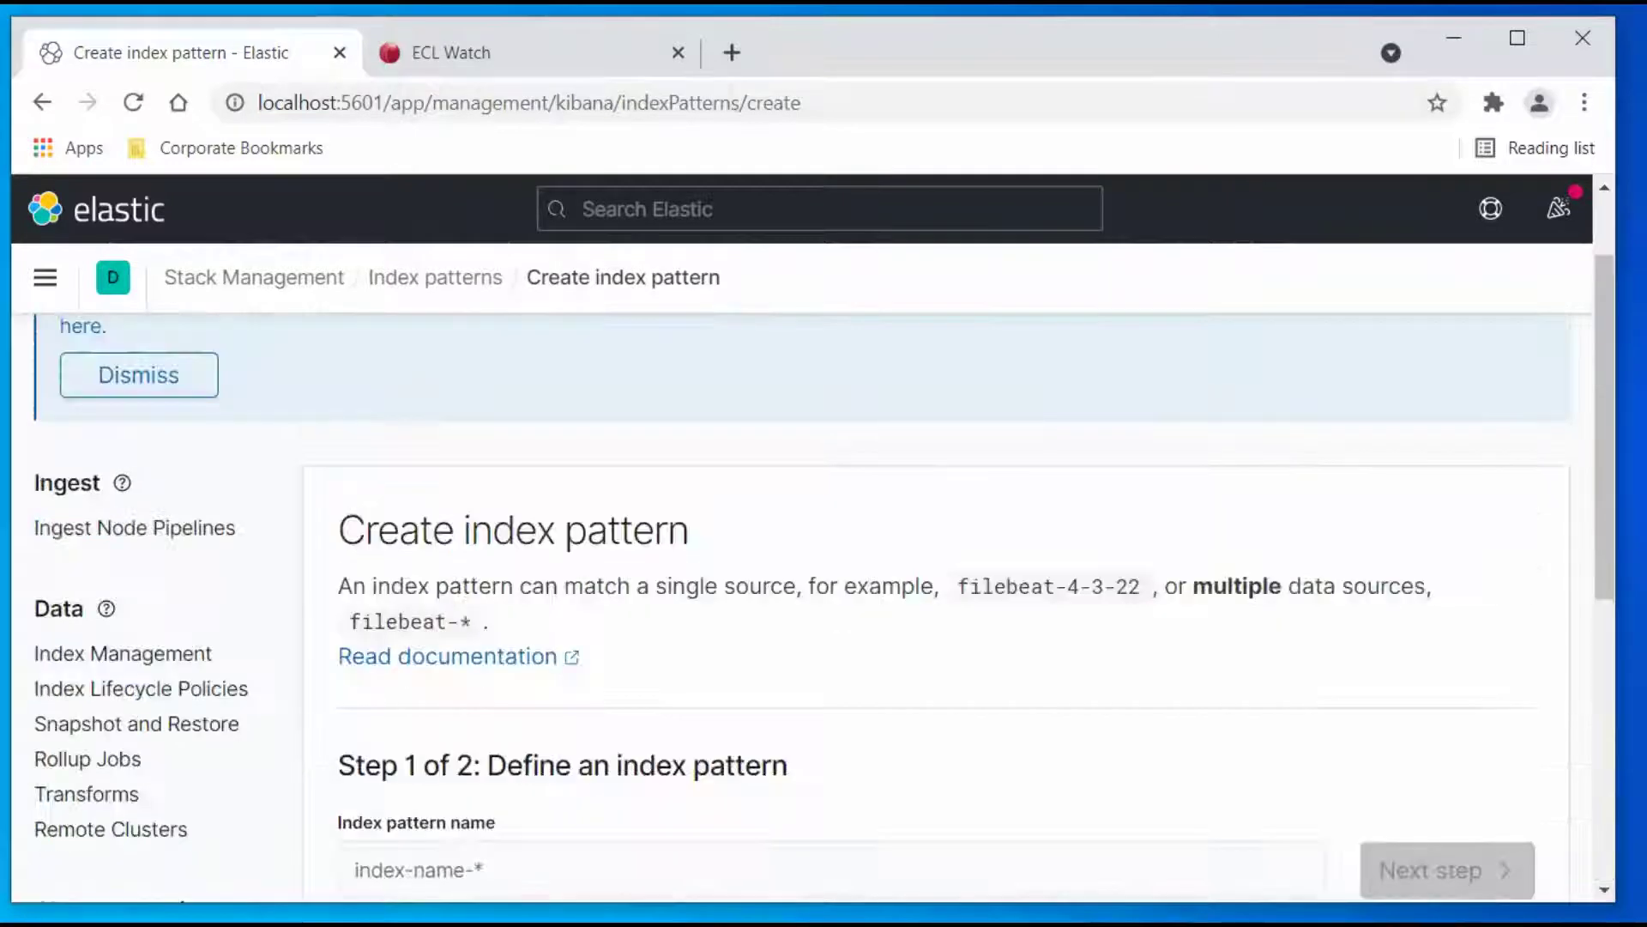
drag(1604, 414, 1605, 503)
click(812, 550)
text(fil)
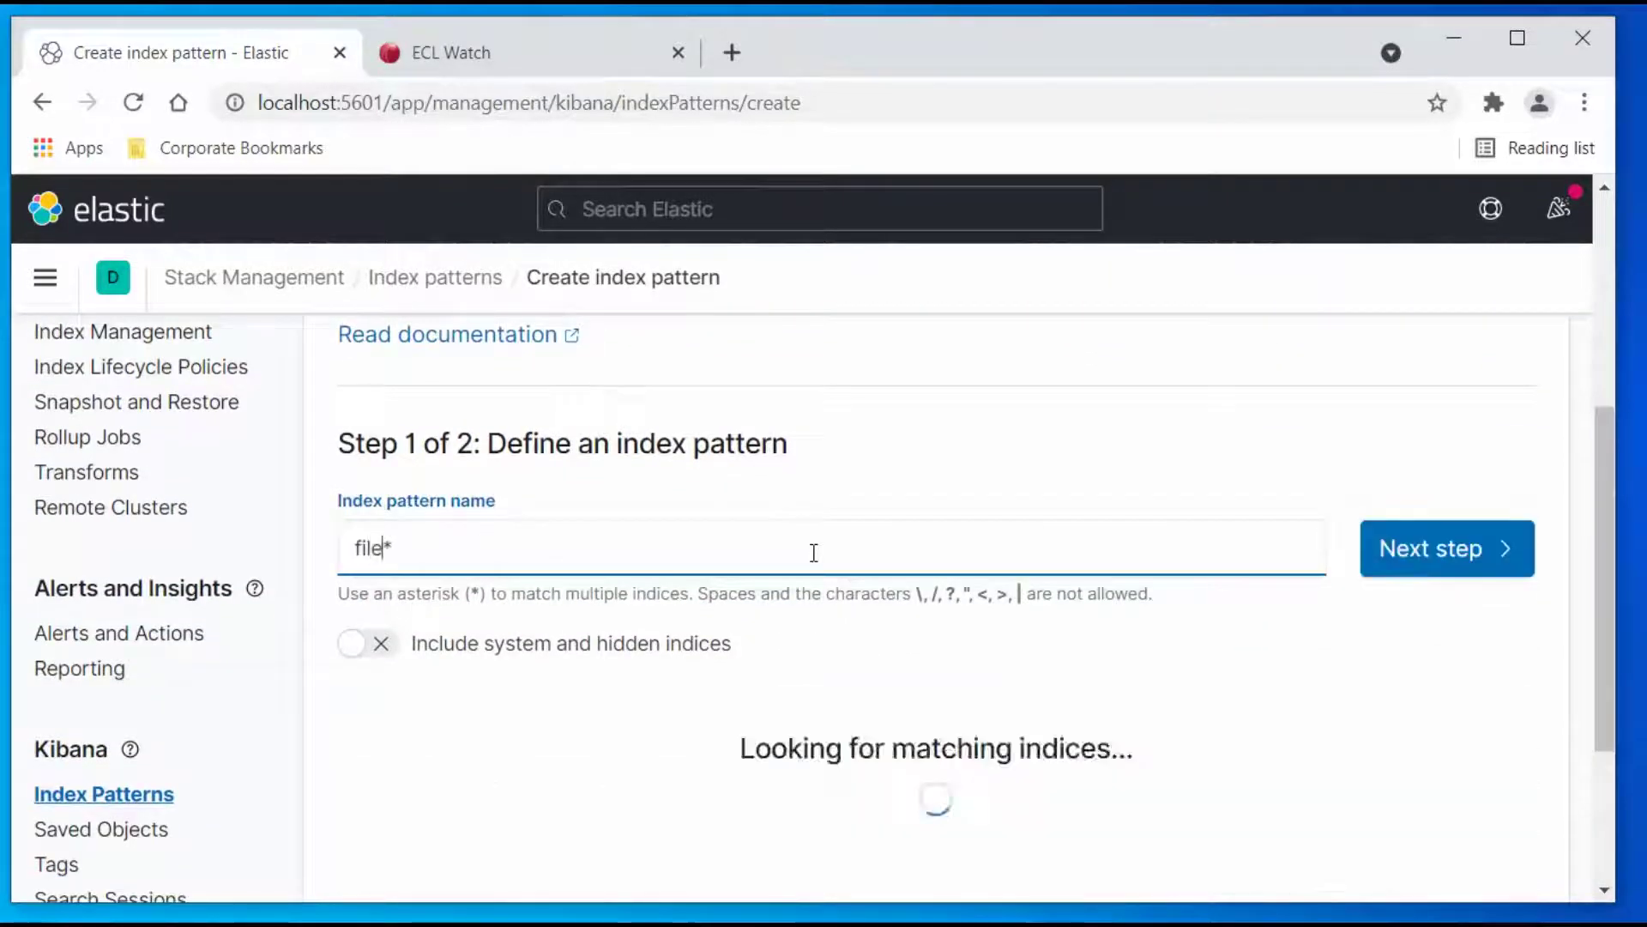
text(ebeat-7.12.0)
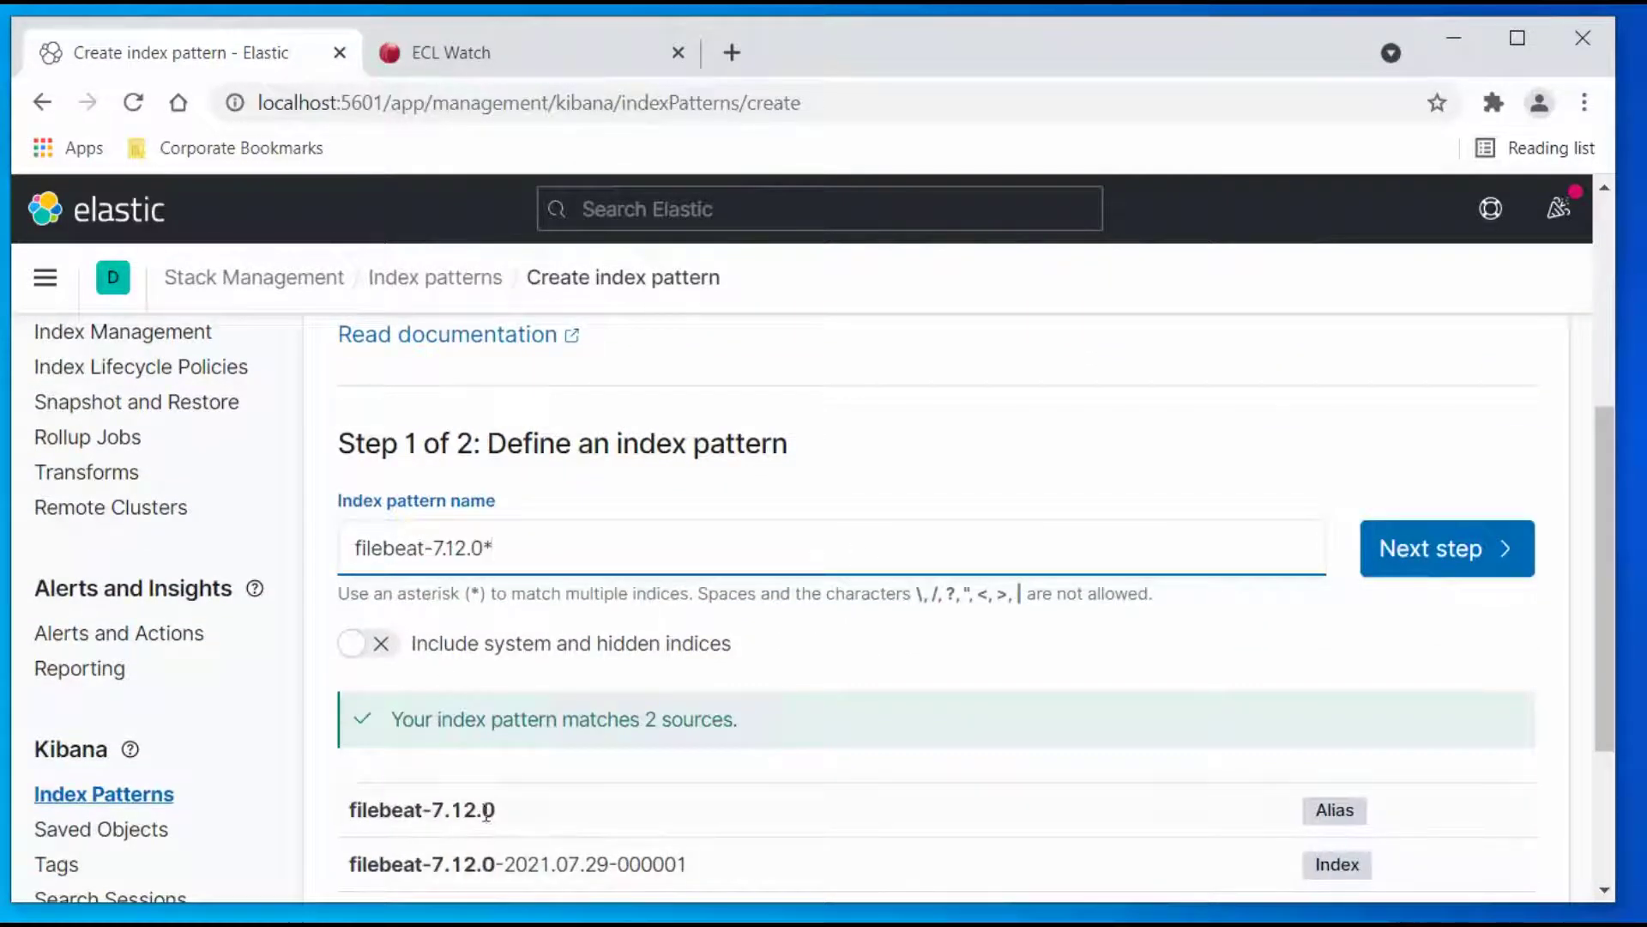
click(1452, 558)
scroll(944, 558, down, 2)
click(601, 529)
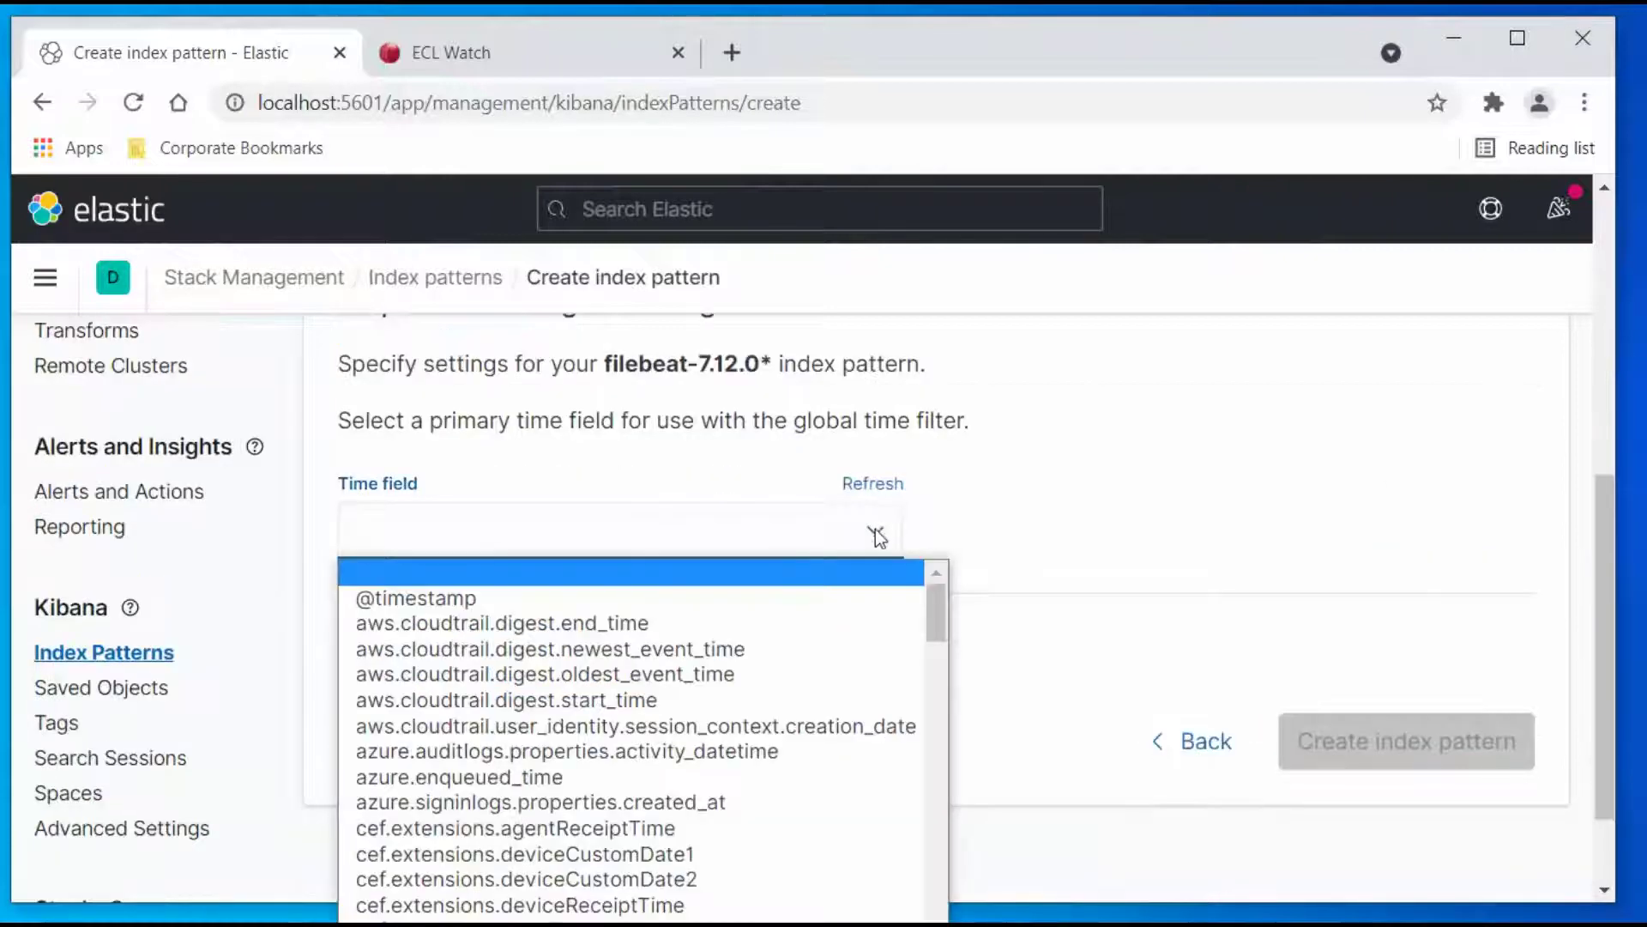
click(460, 600)
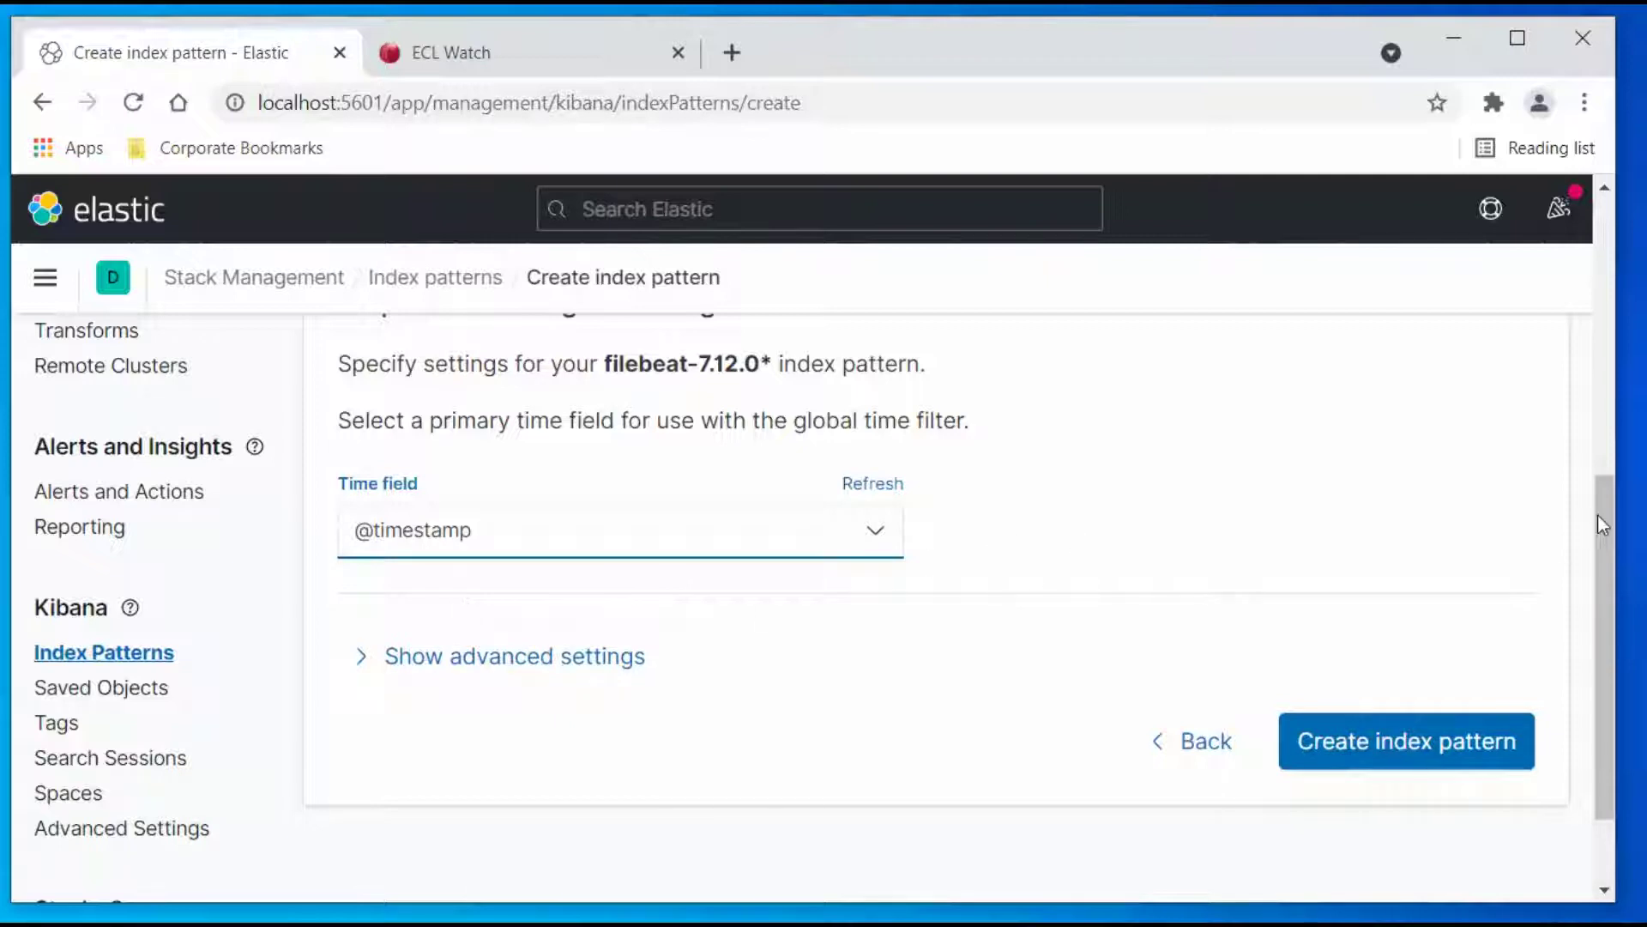
click(1381, 738)
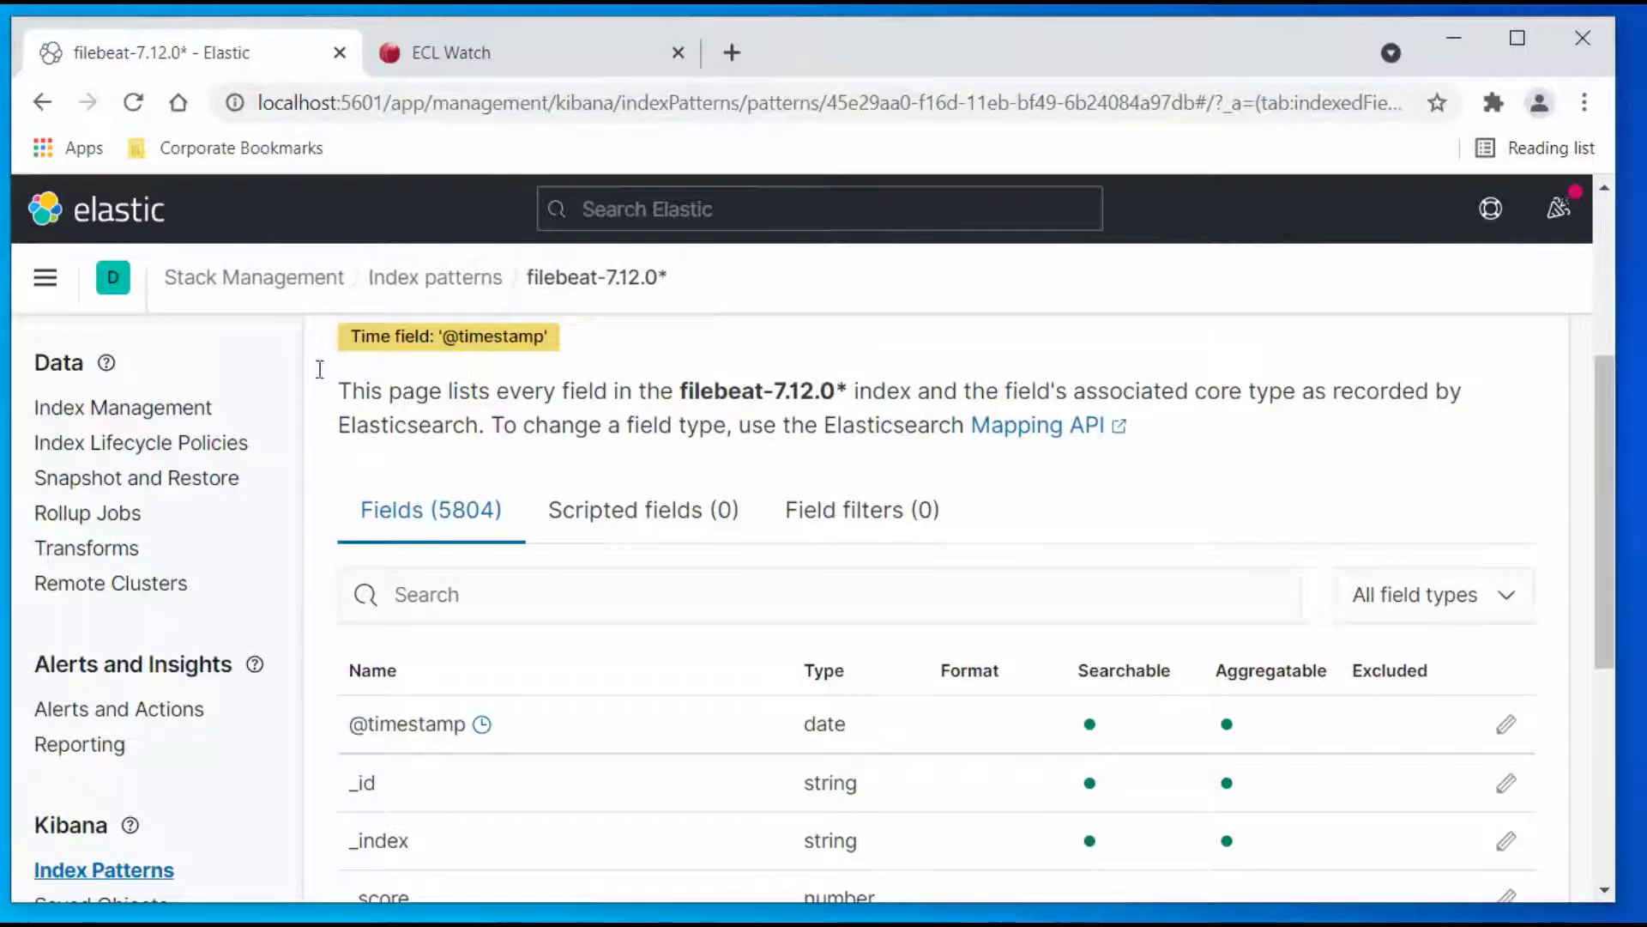
click(45, 280)
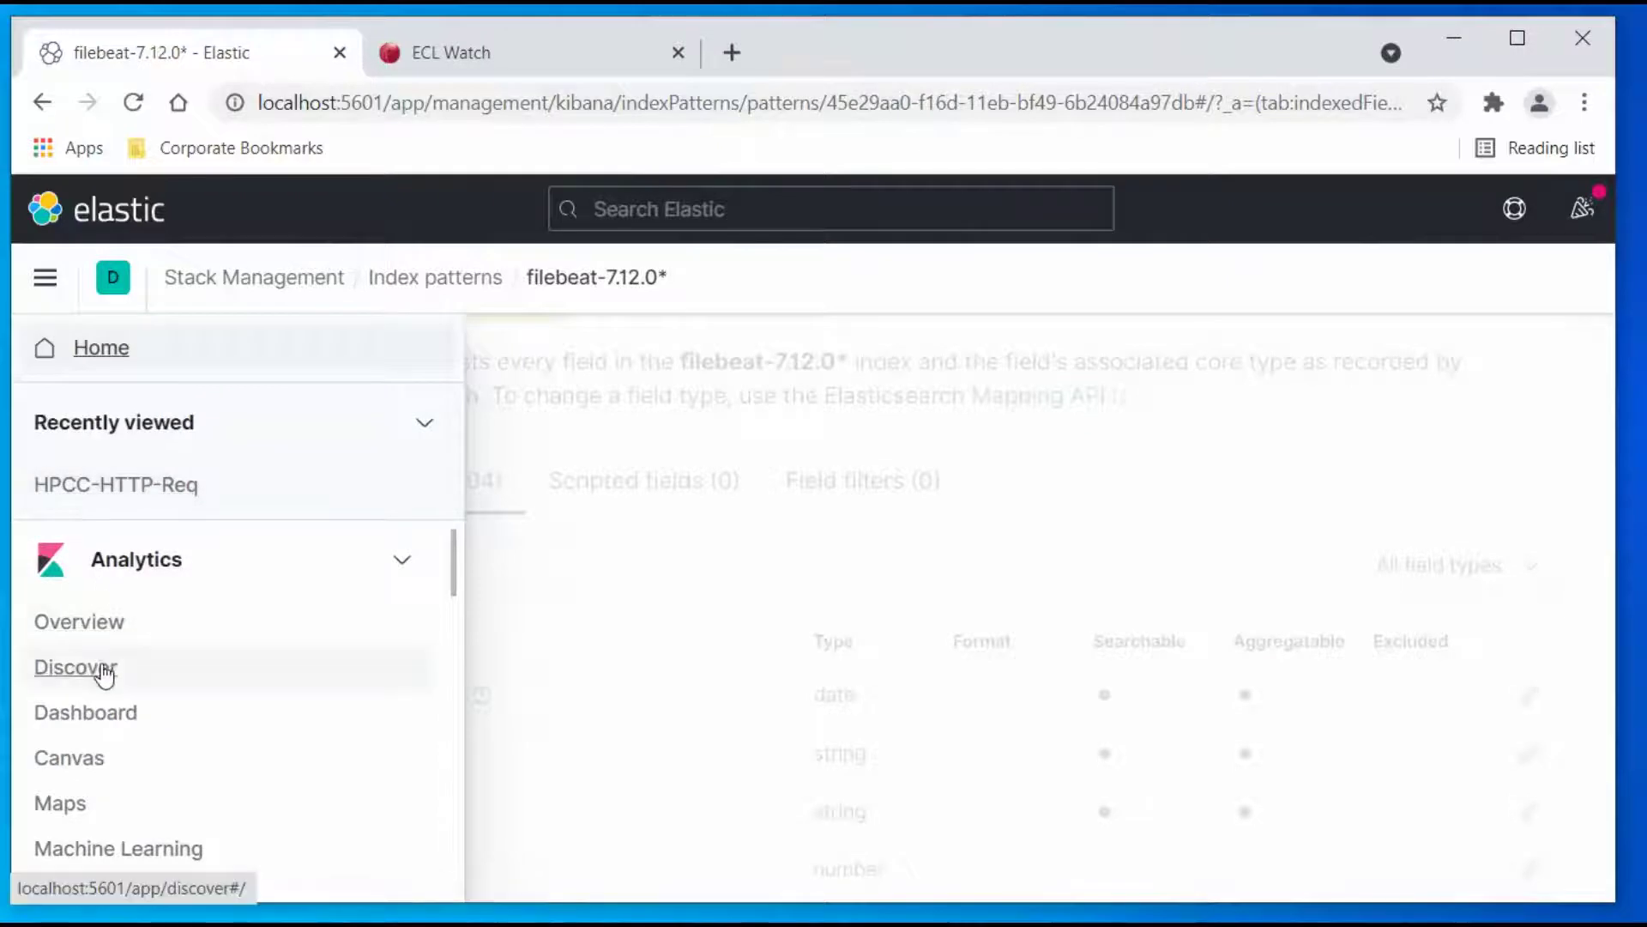
Open Discover and dismiss the usage-data banner to see the 286 filebeat log hits
click(99, 671)
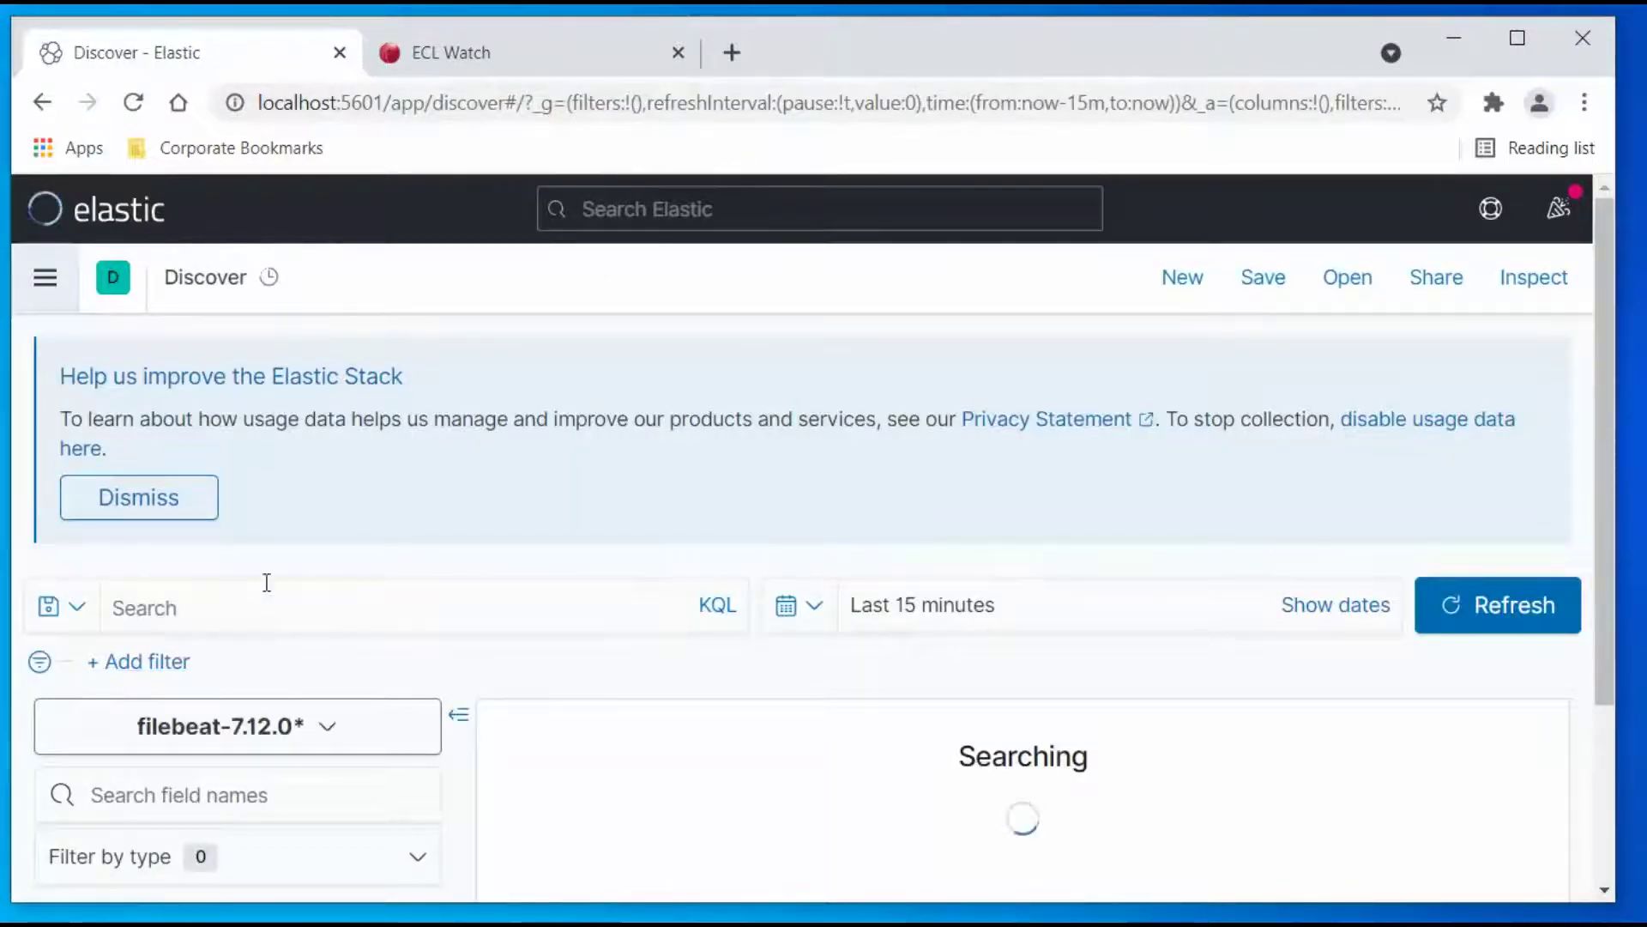
click(152, 502)
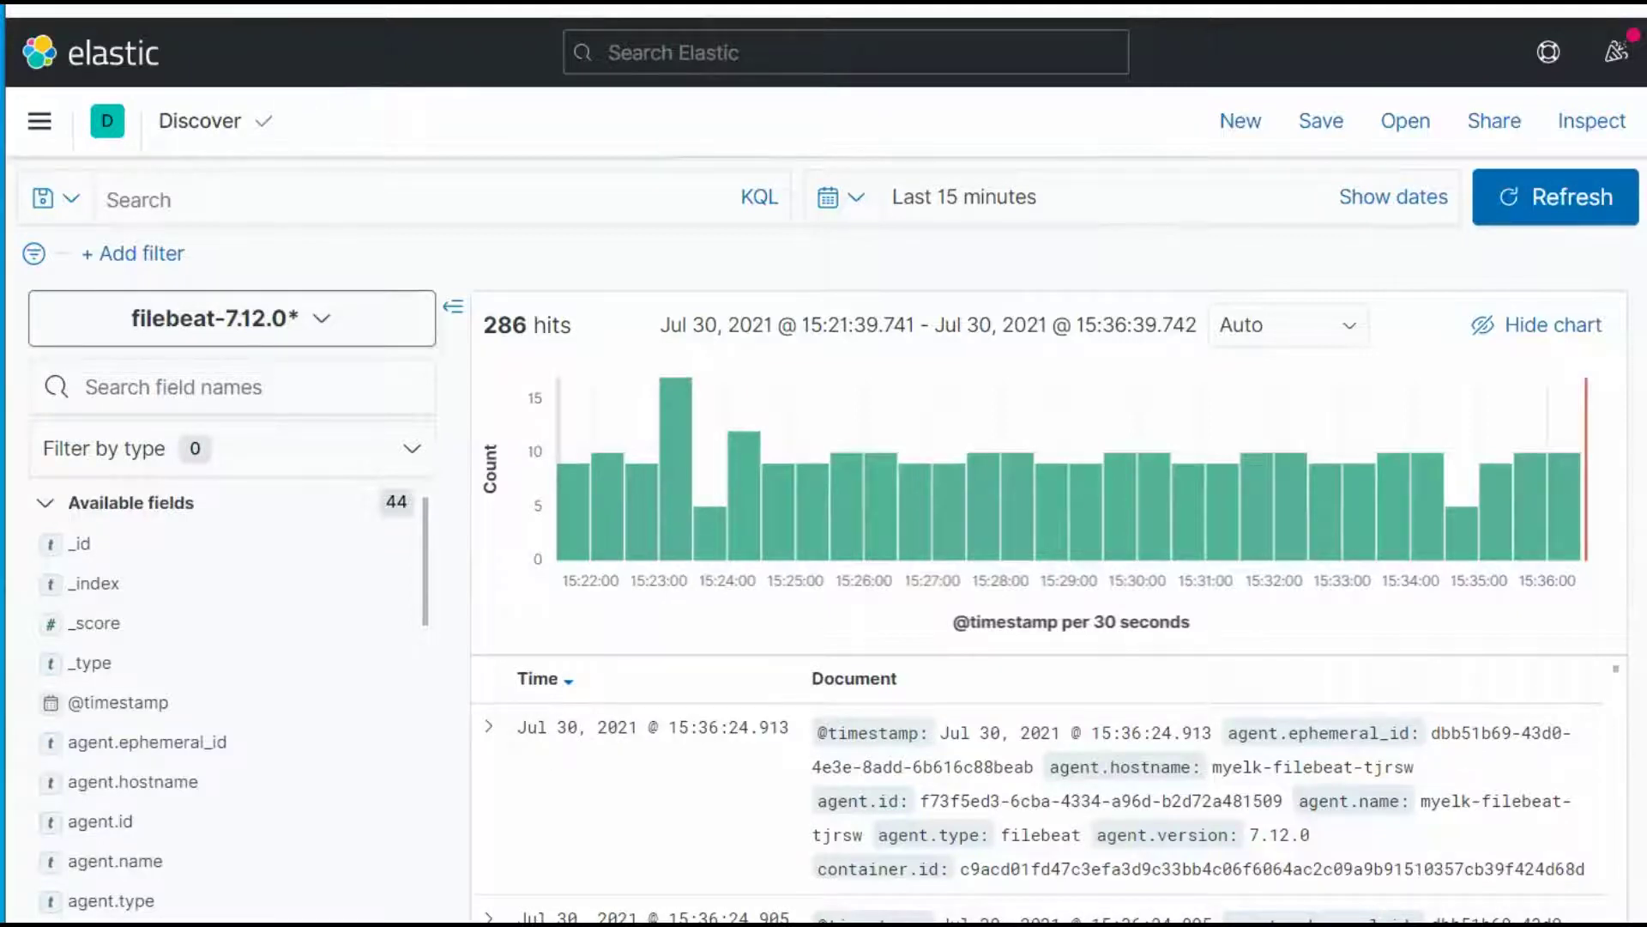
scroll(824, 515, down, 2)
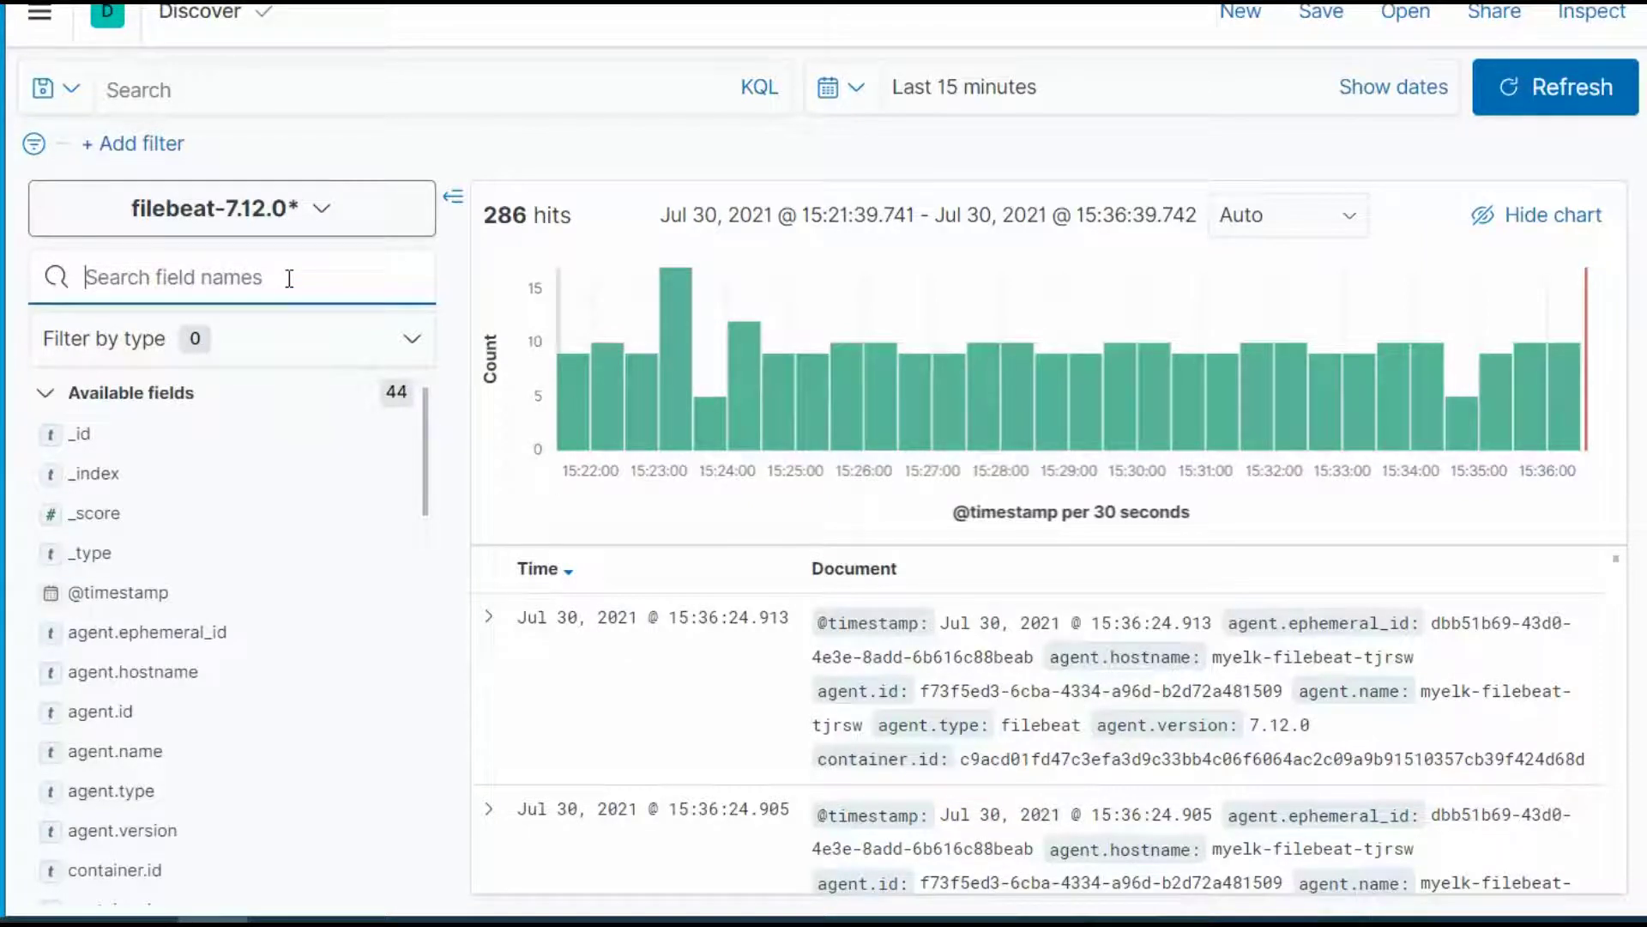
Add the message field as a Discover column and inspect the first log messages
text(mes)
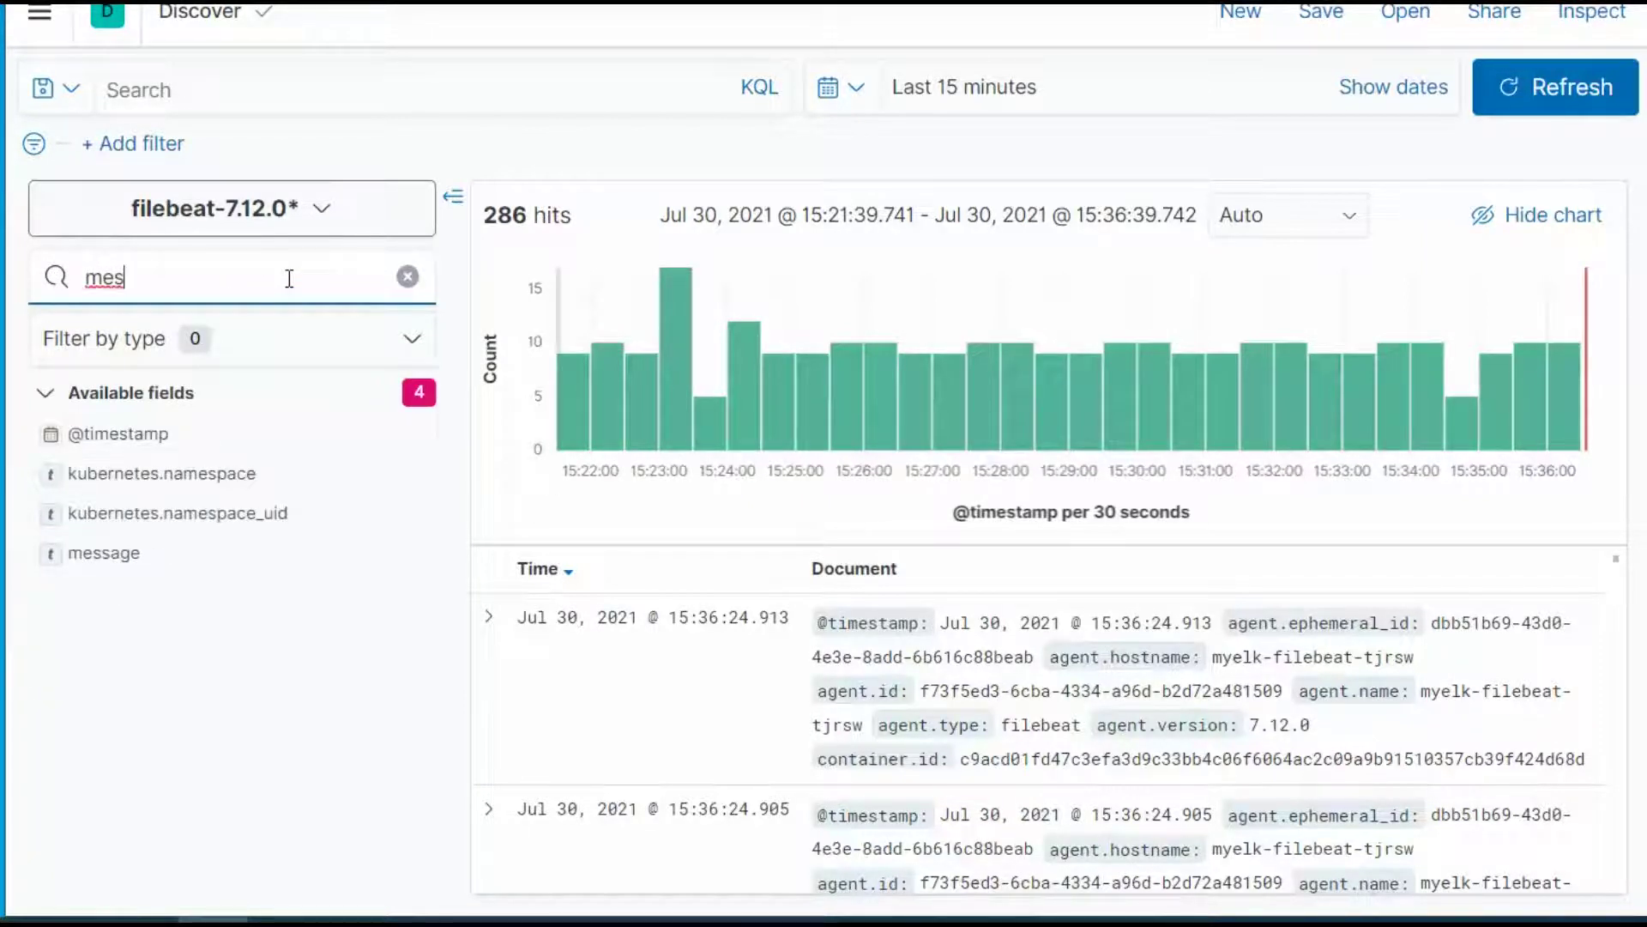
text(sage)
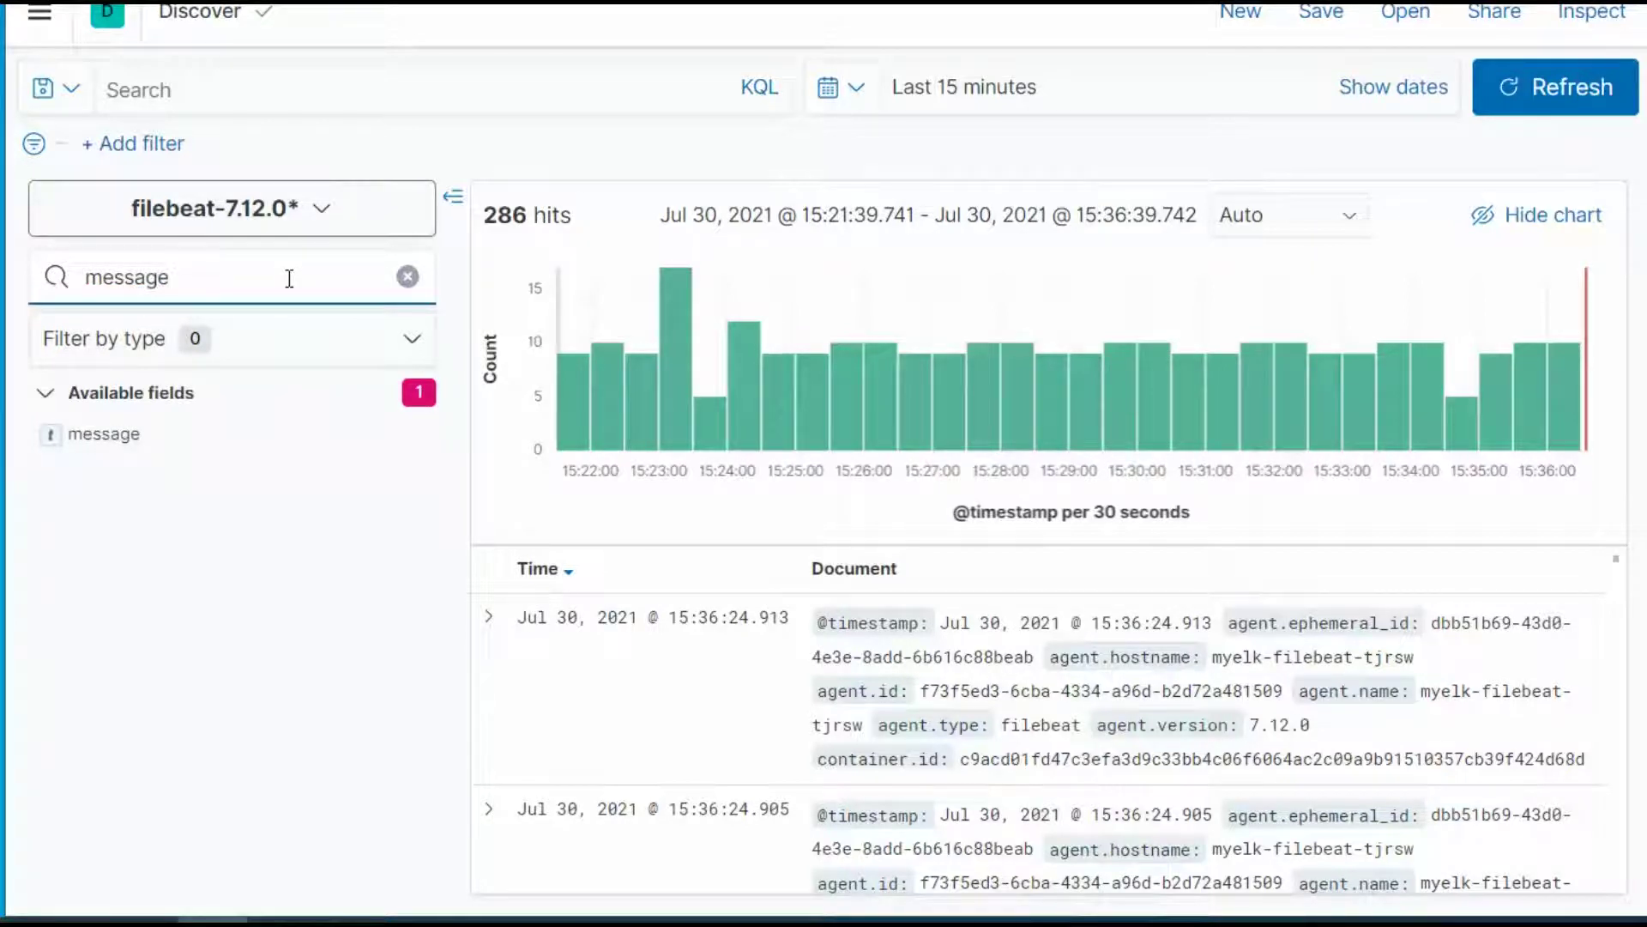
mouse_move(103, 435)
click(407, 436)
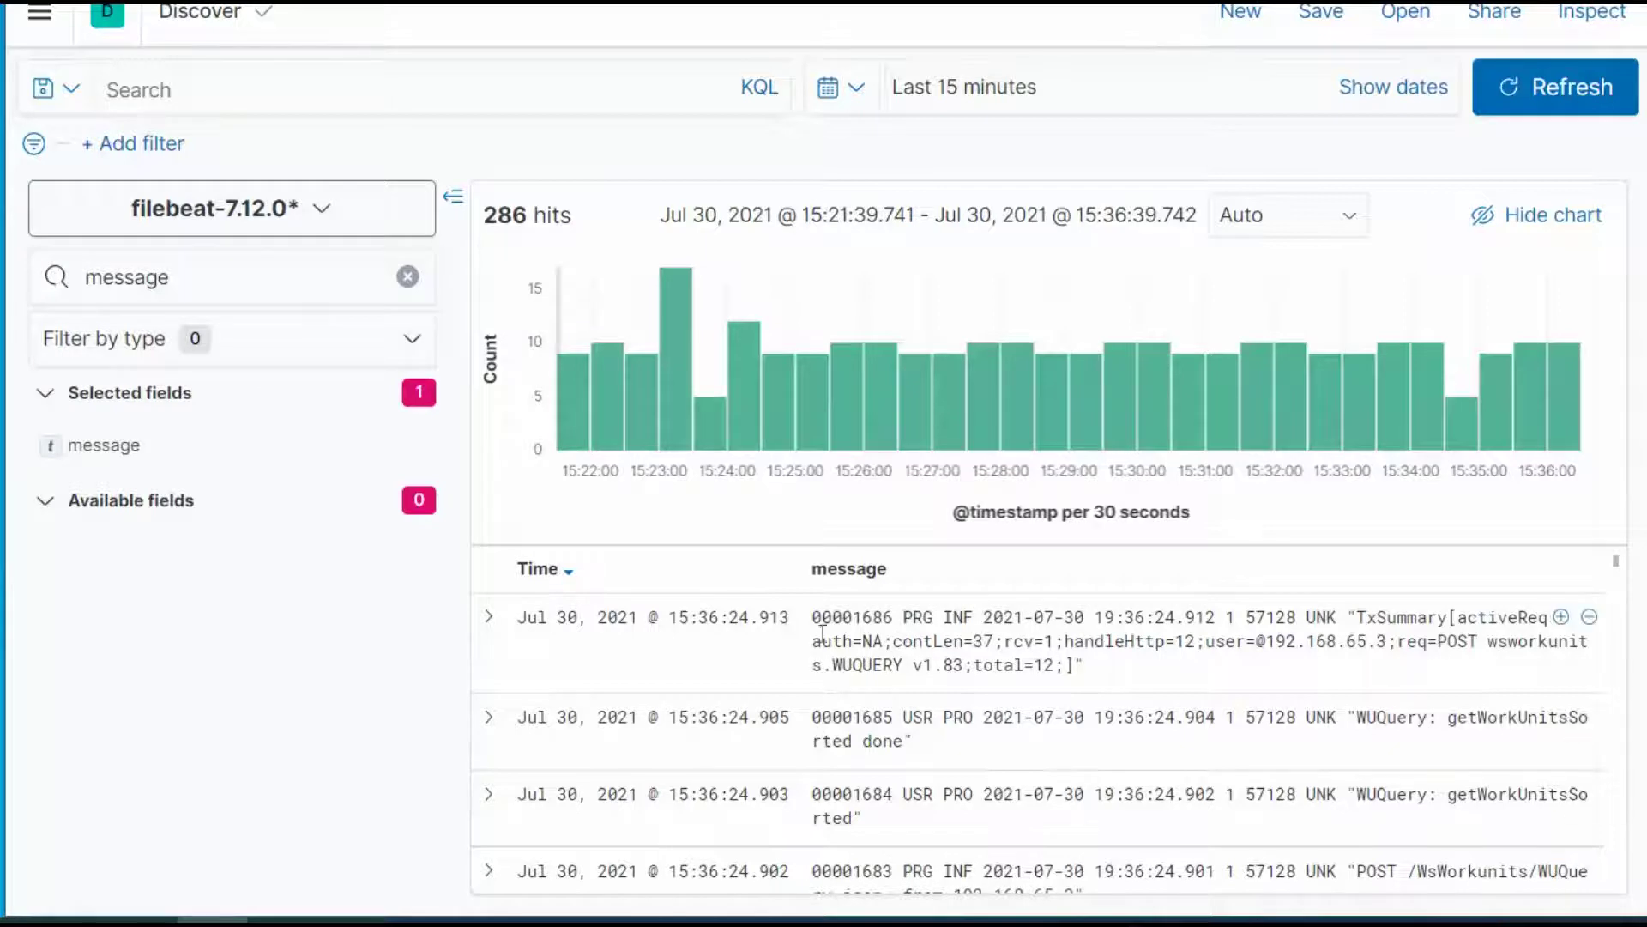
drag(814, 618, 1154, 680)
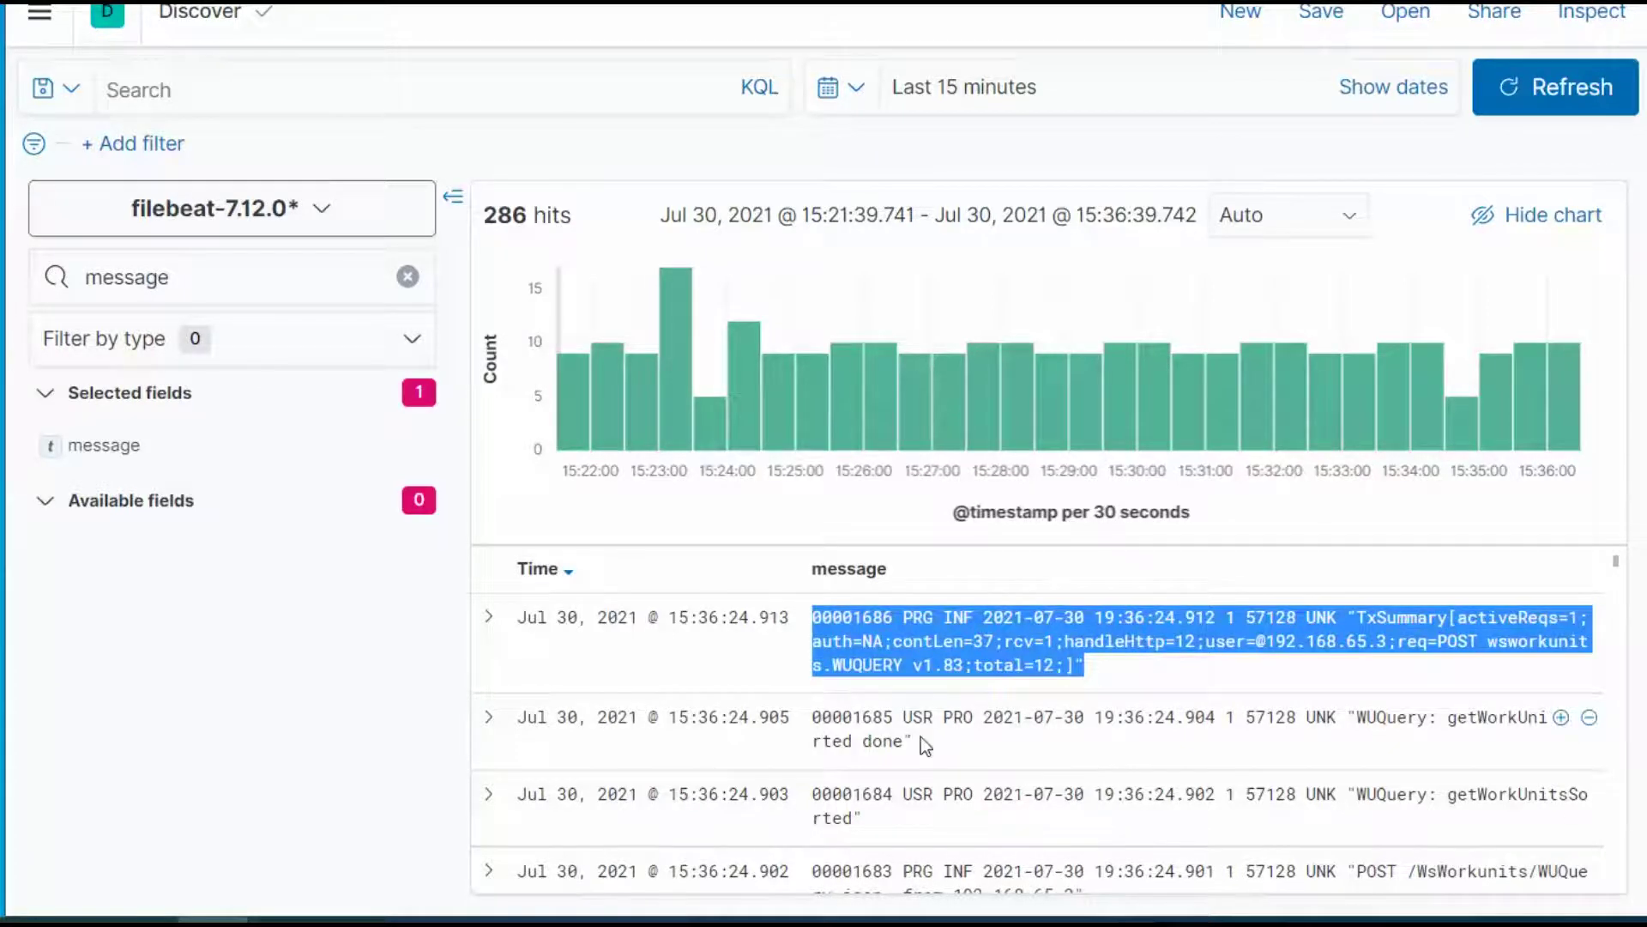
click(830, 725)
drag(829, 725, 924, 753)
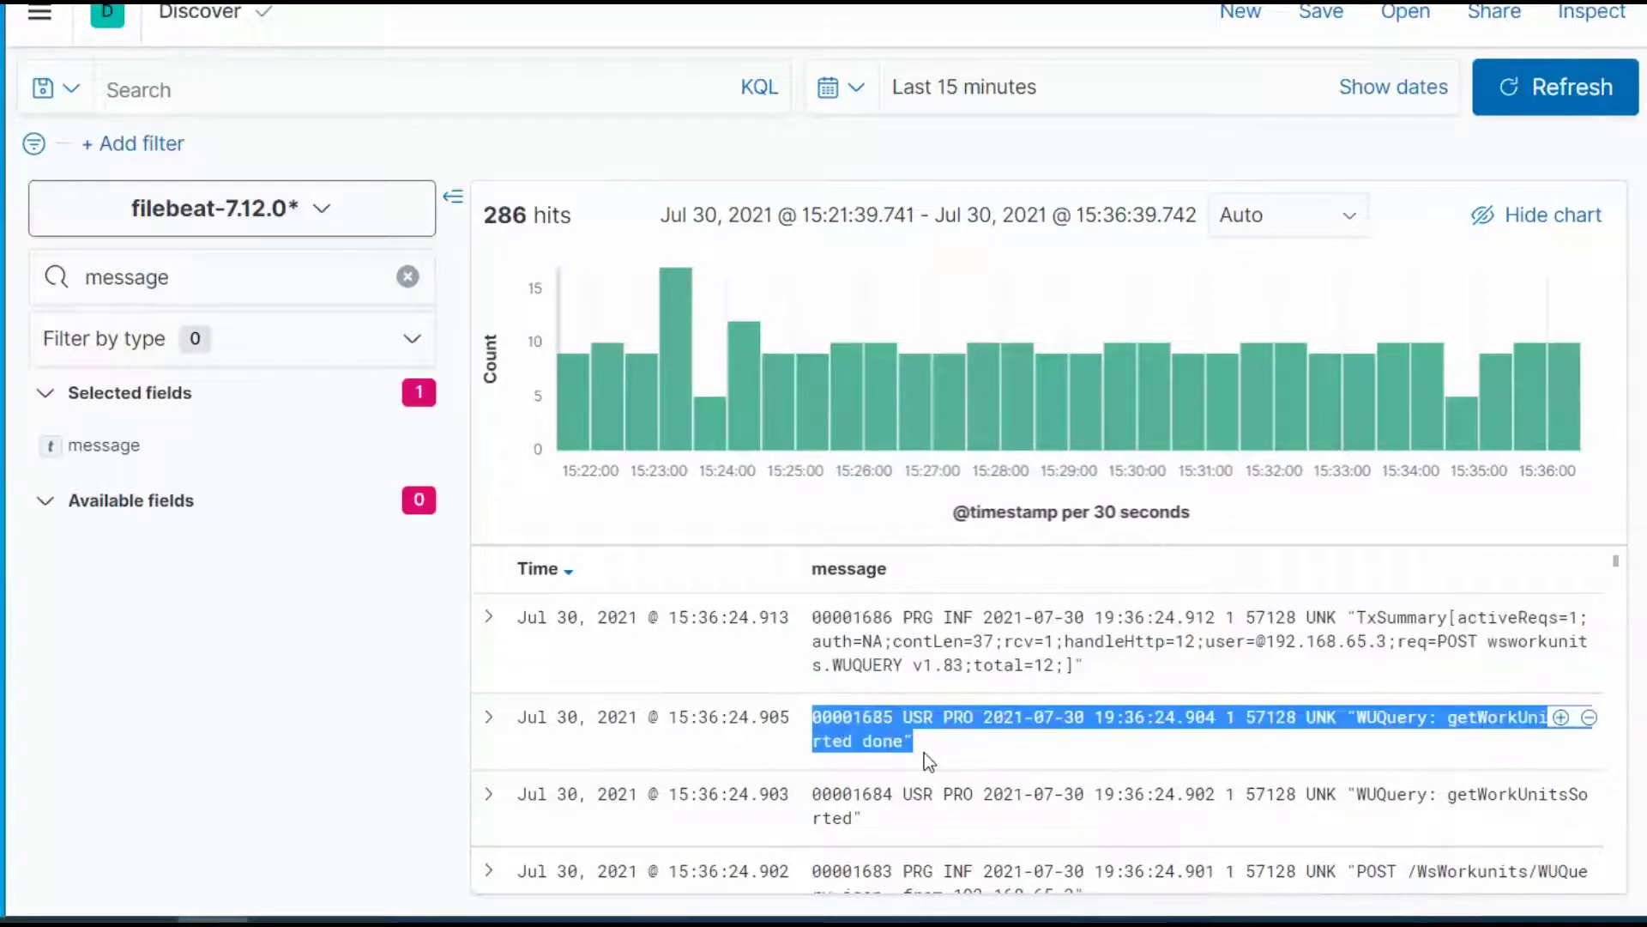
double_click(54, 283)
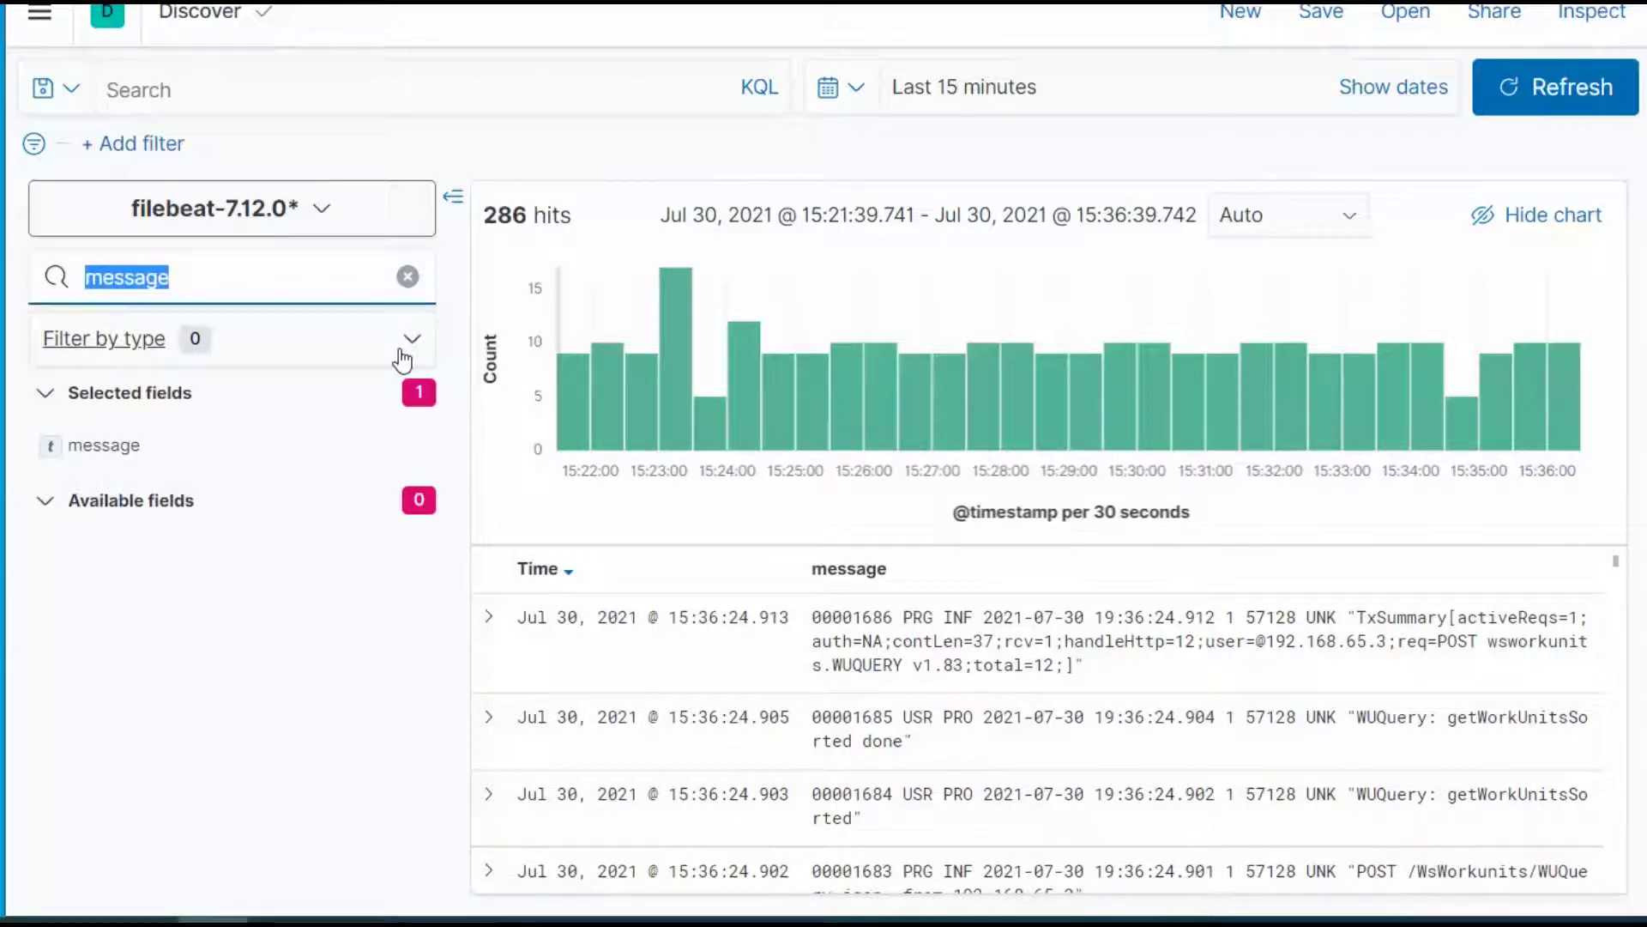
text(kubernetes.)
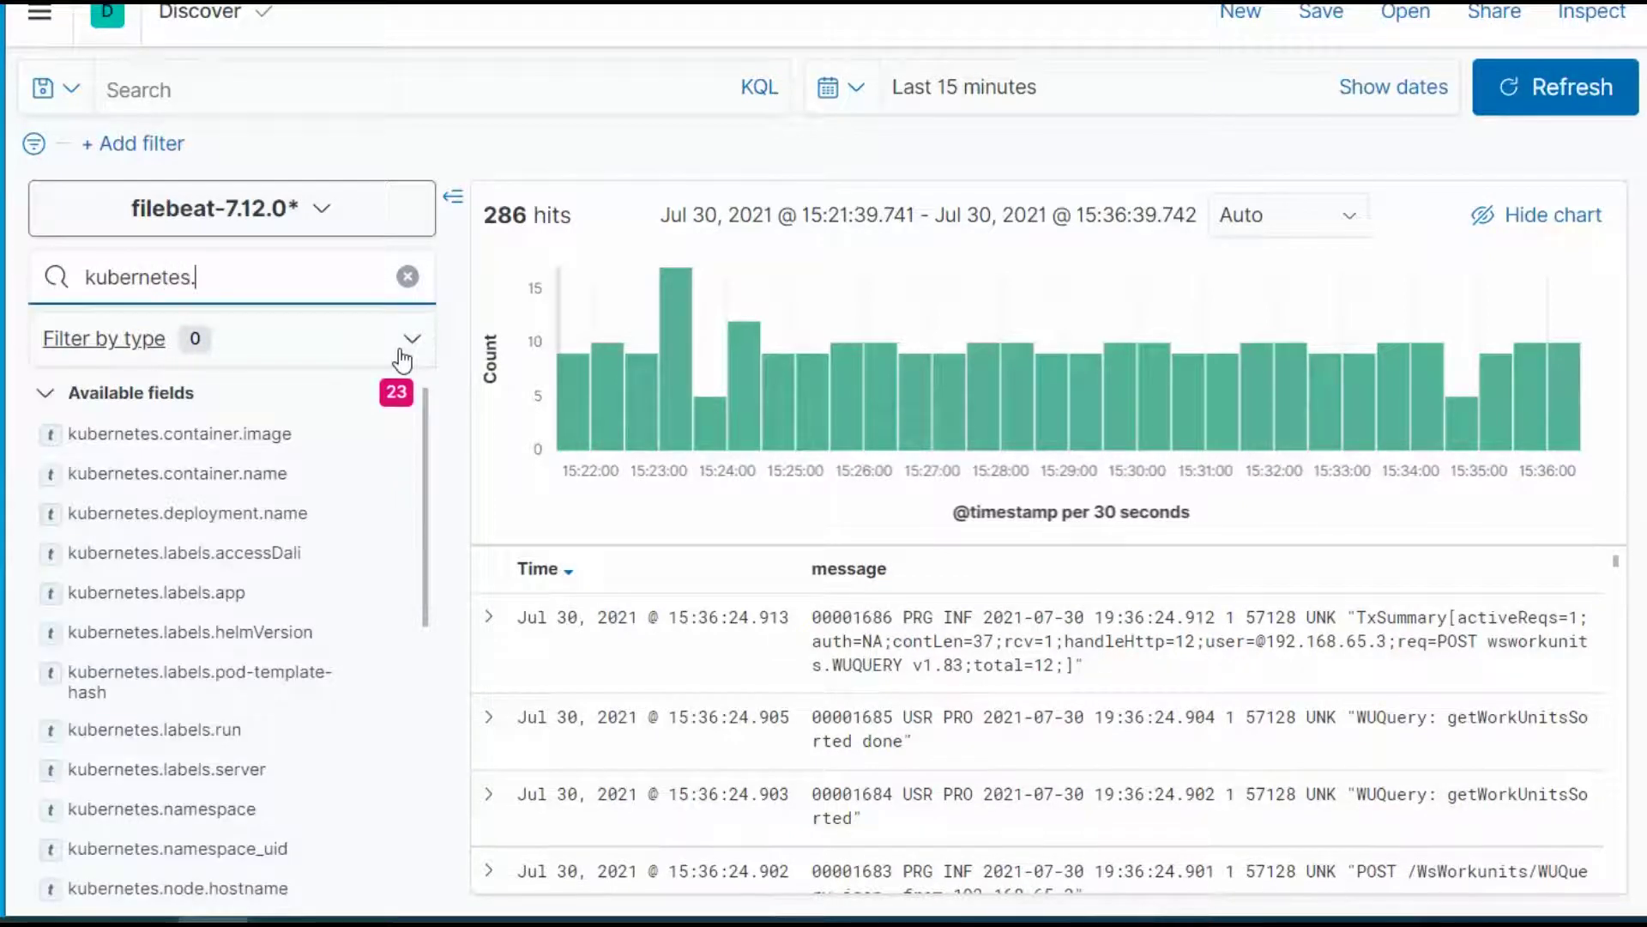
text(co)
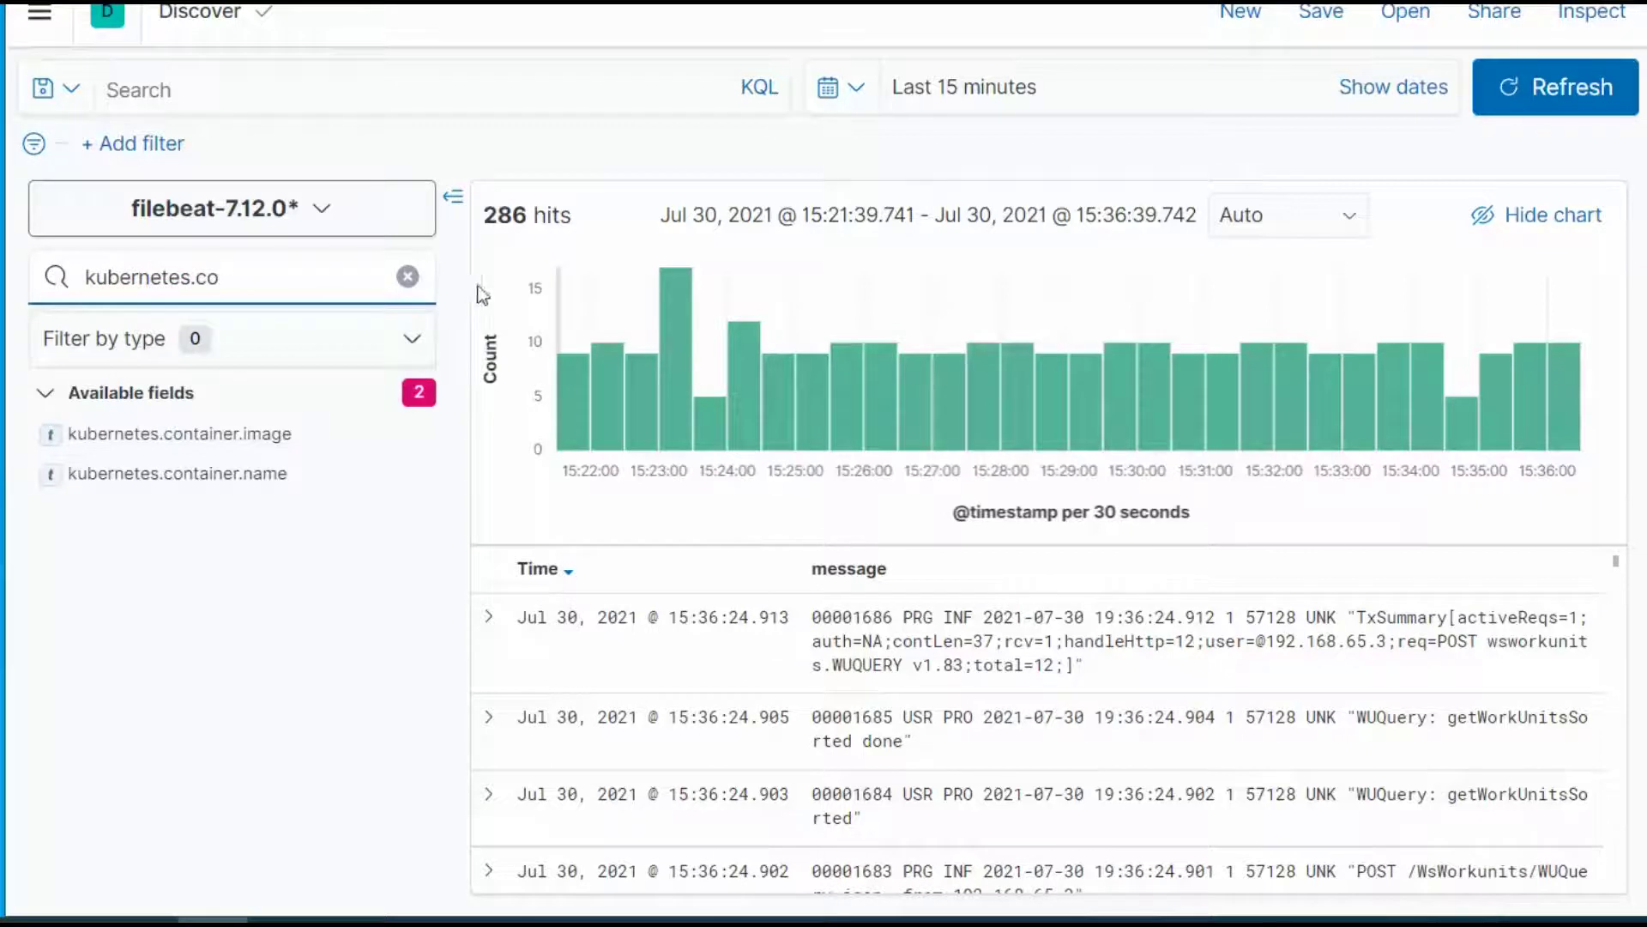
Add kubernetes.container.name as a column next to message
mouse_move(232, 474)
click(408, 475)
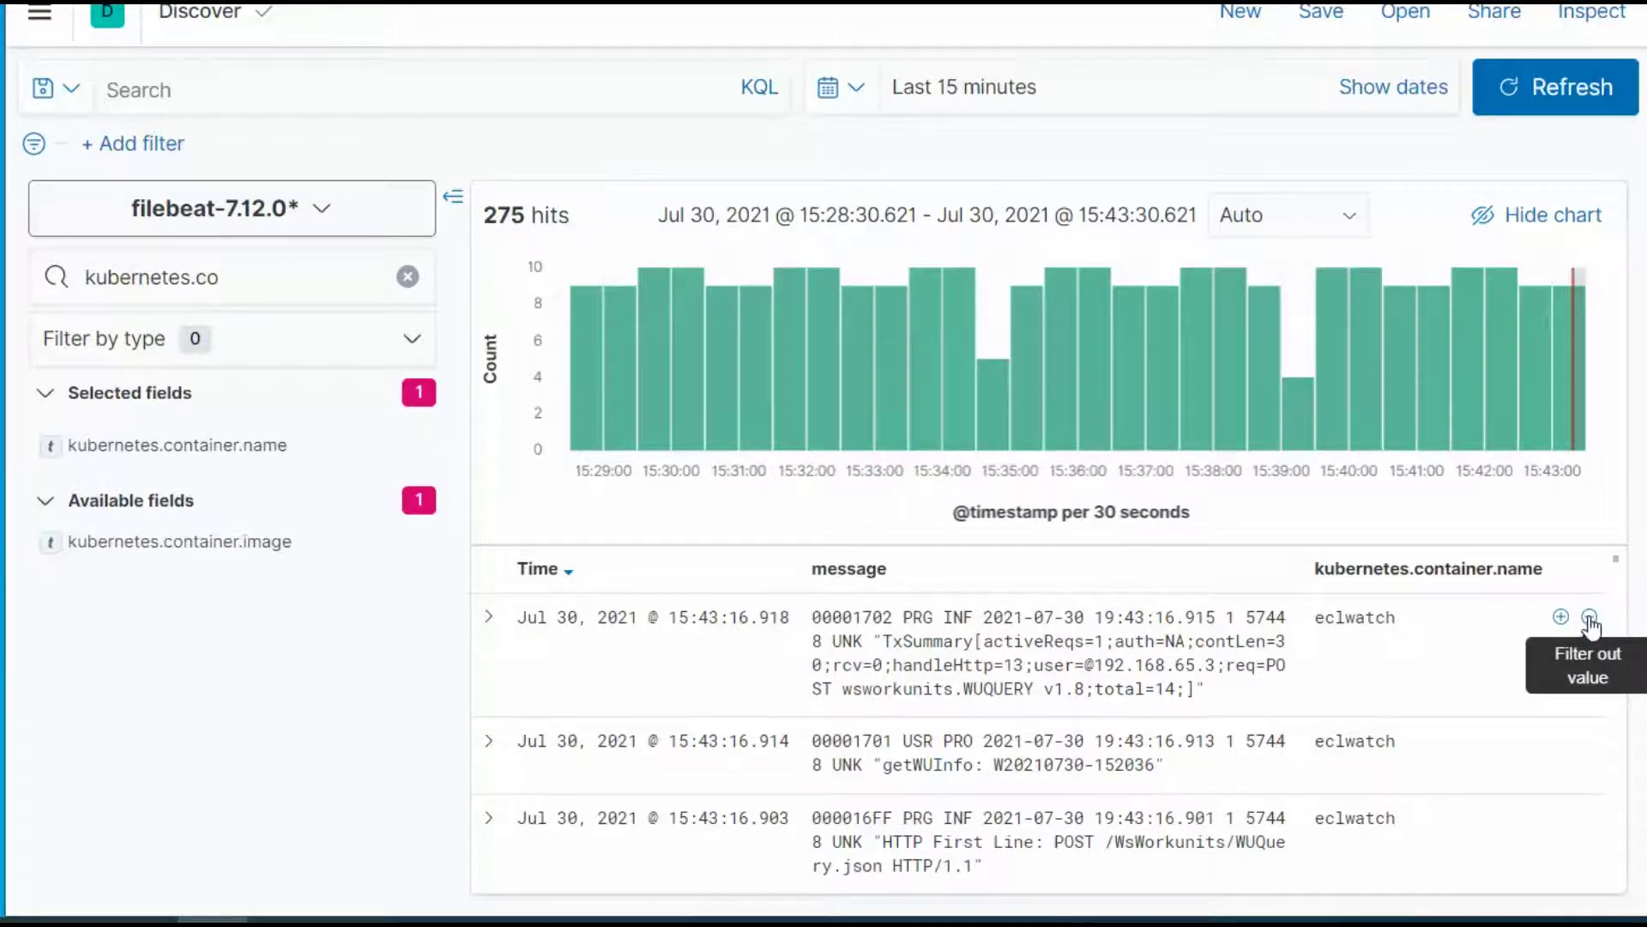
Filter out eclwatch, then edit the filter's operator to 'is' to keep only eclwatch
click(1590, 618)
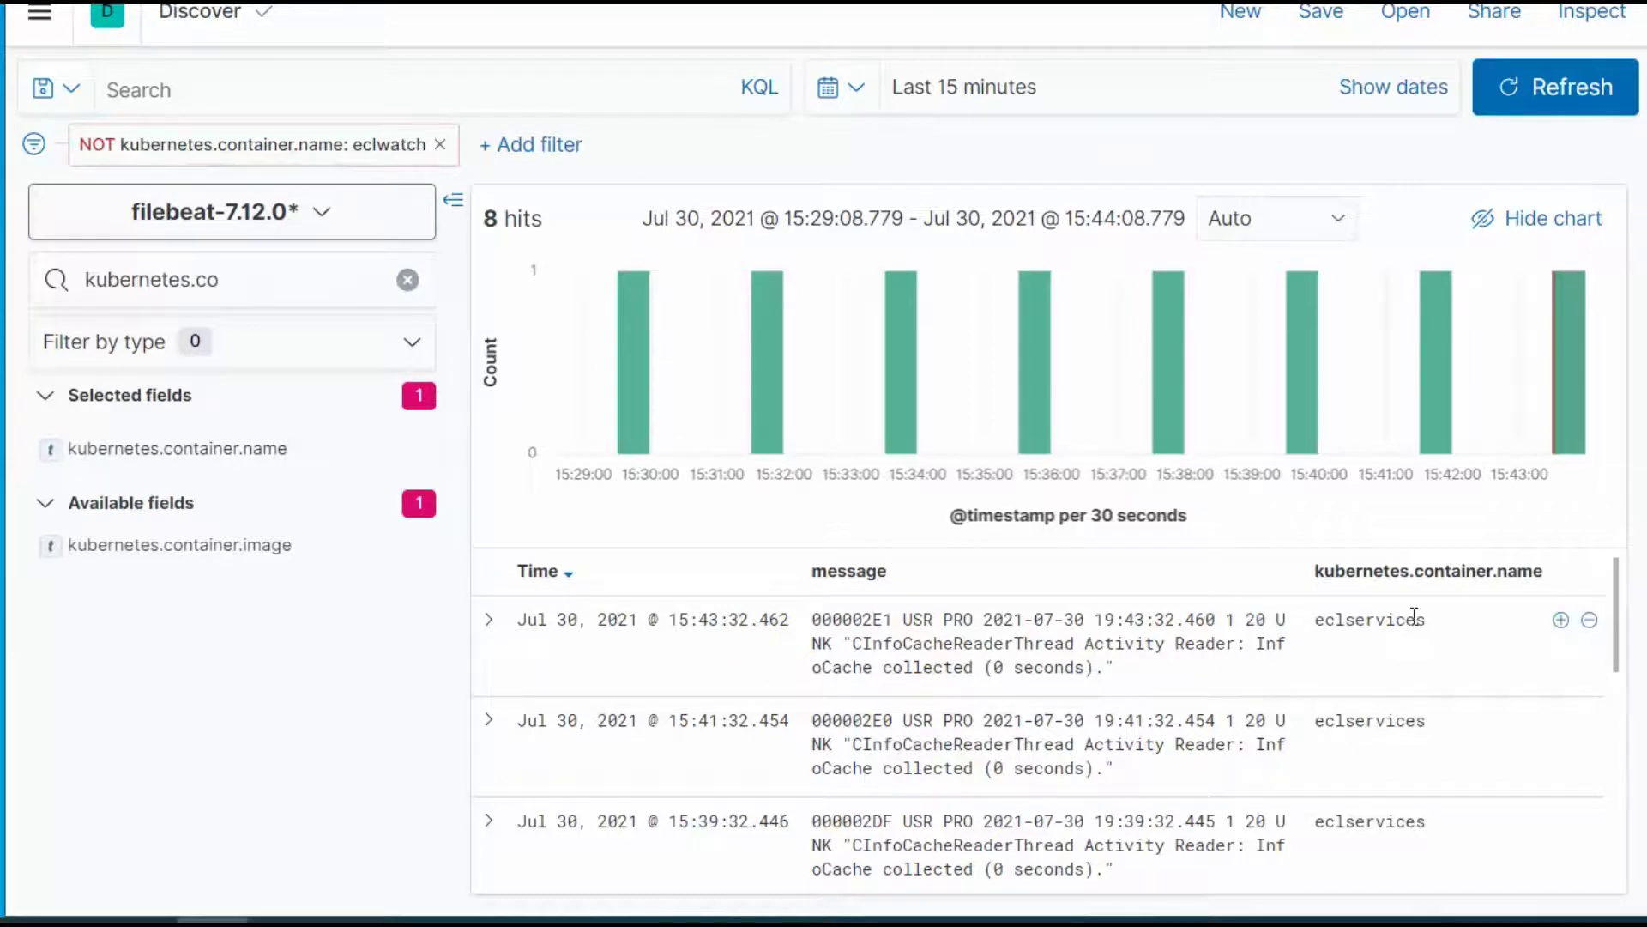
click(219, 145)
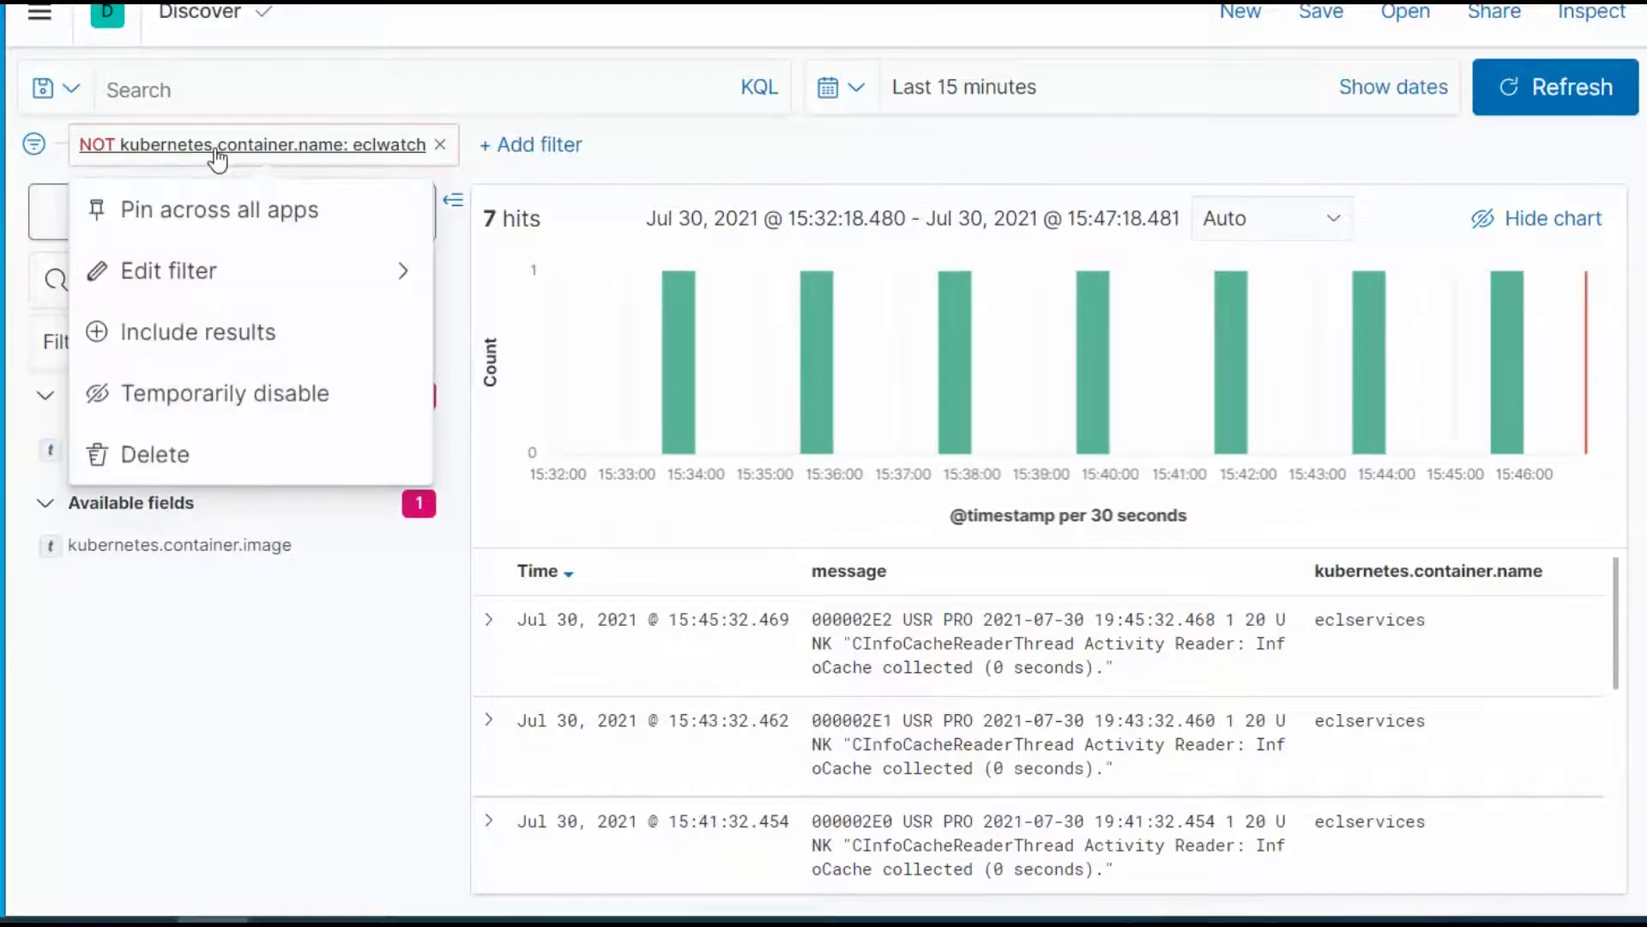
click(169, 271)
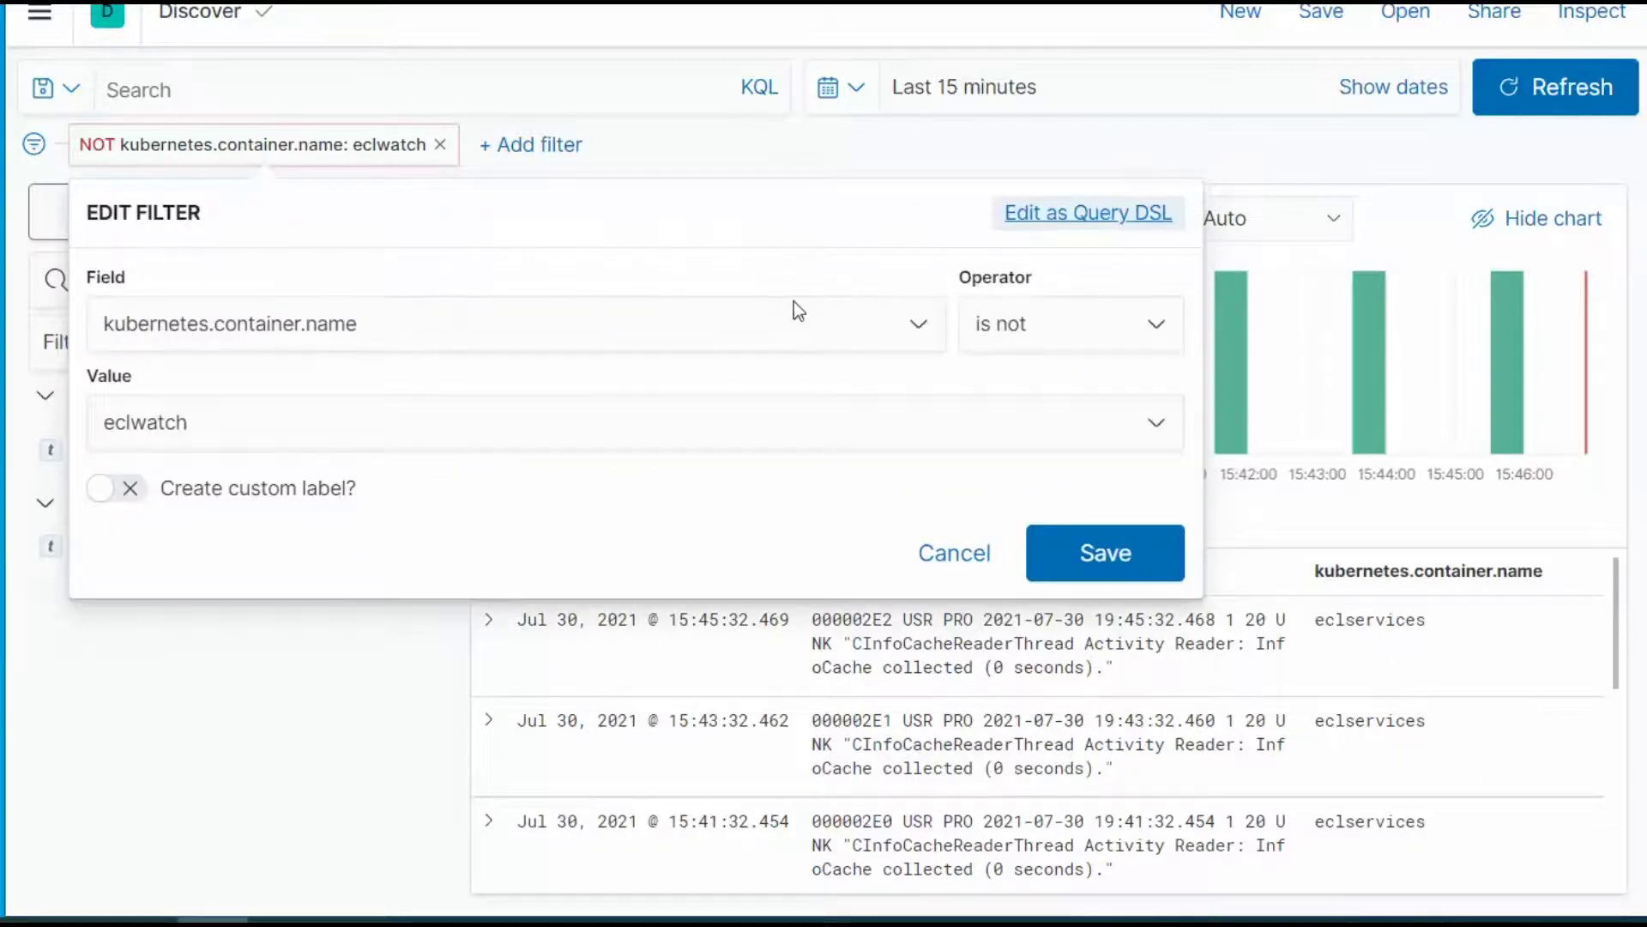
click(1156, 323)
click(1072, 369)
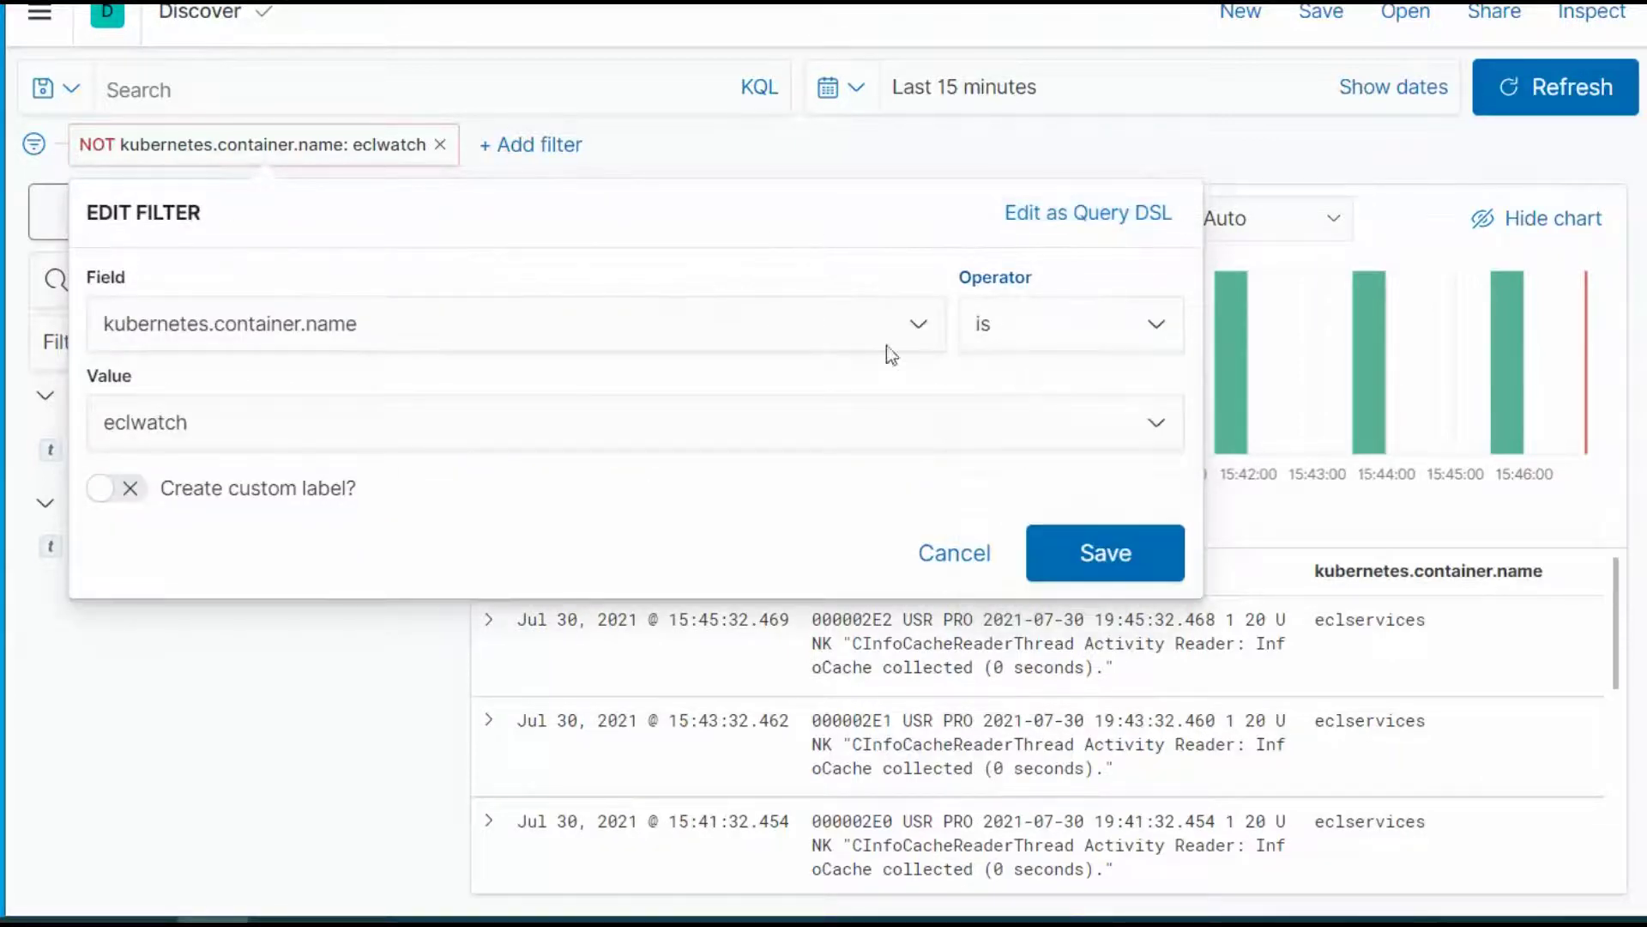
click(1105, 552)
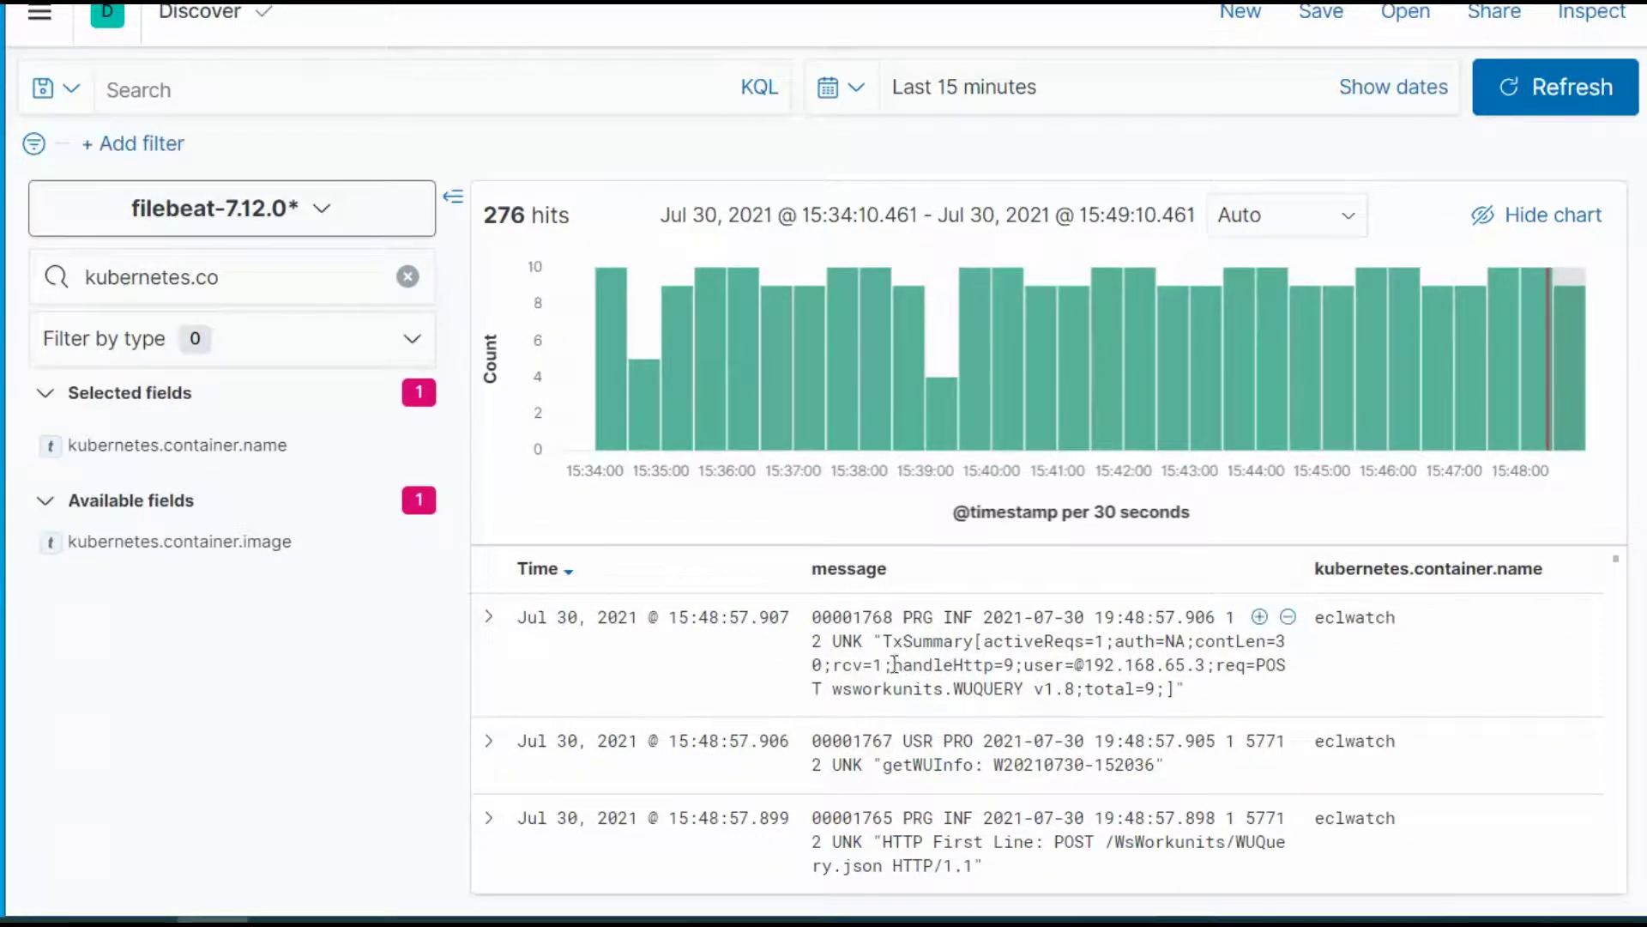
Copy 'TxSummary' from a log message into the KQL query bar and apply it
drag(888, 641, 975, 643)
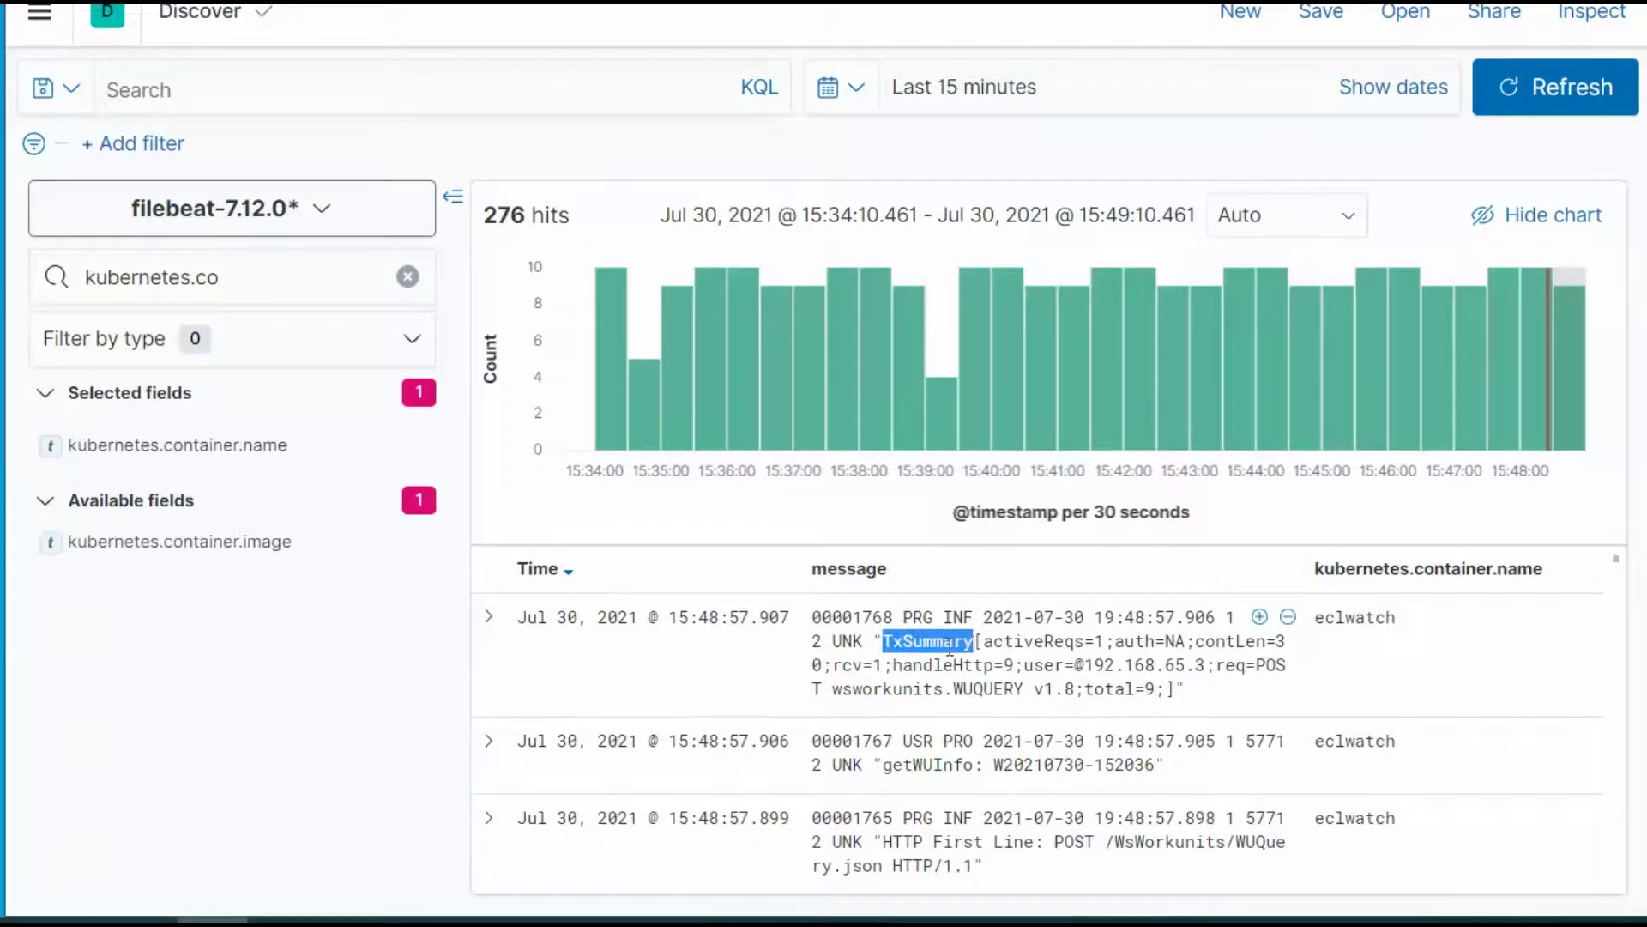
right_click(950, 645)
click(995, 666)
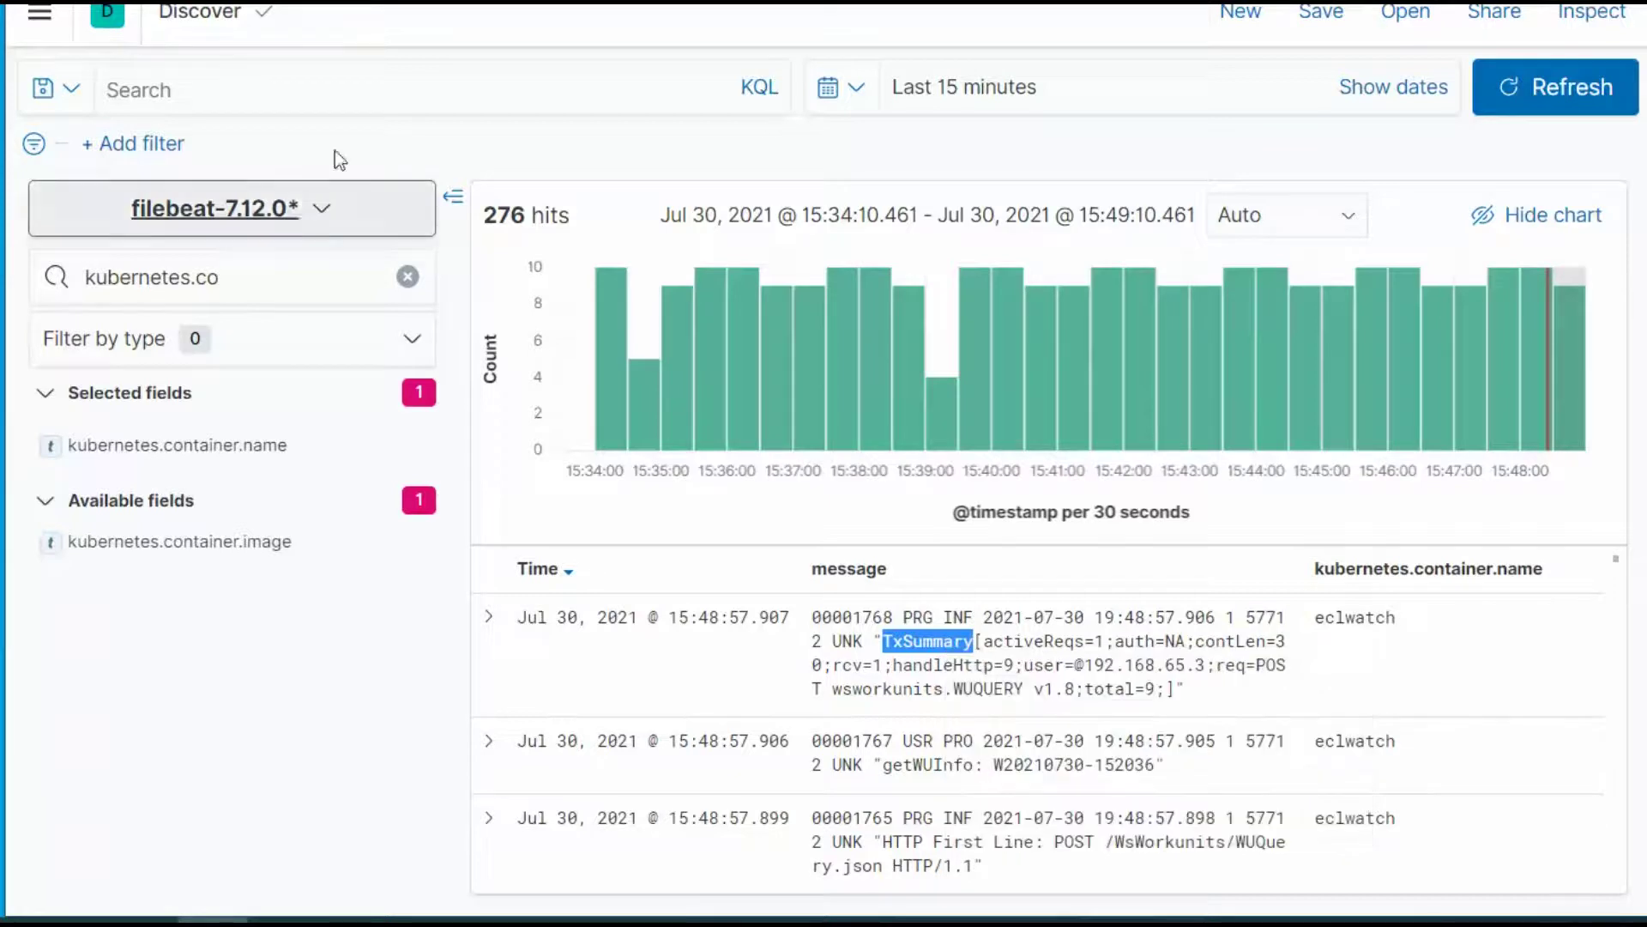
click(293, 98)
right_click(290, 96)
click(422, 315)
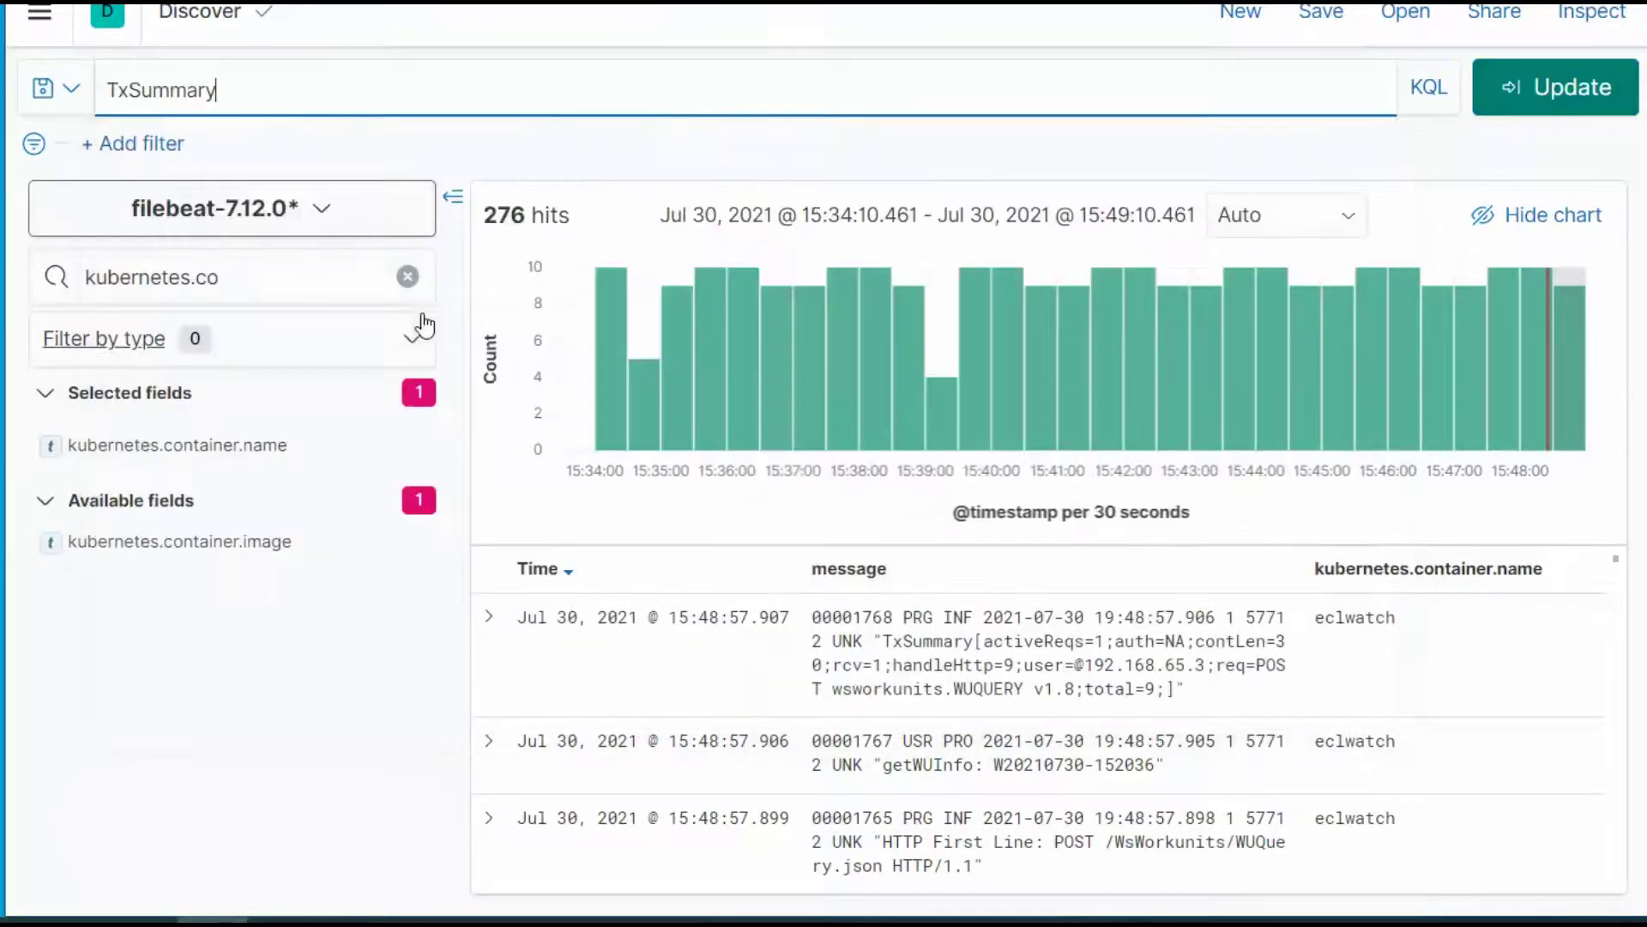
click(1555, 87)
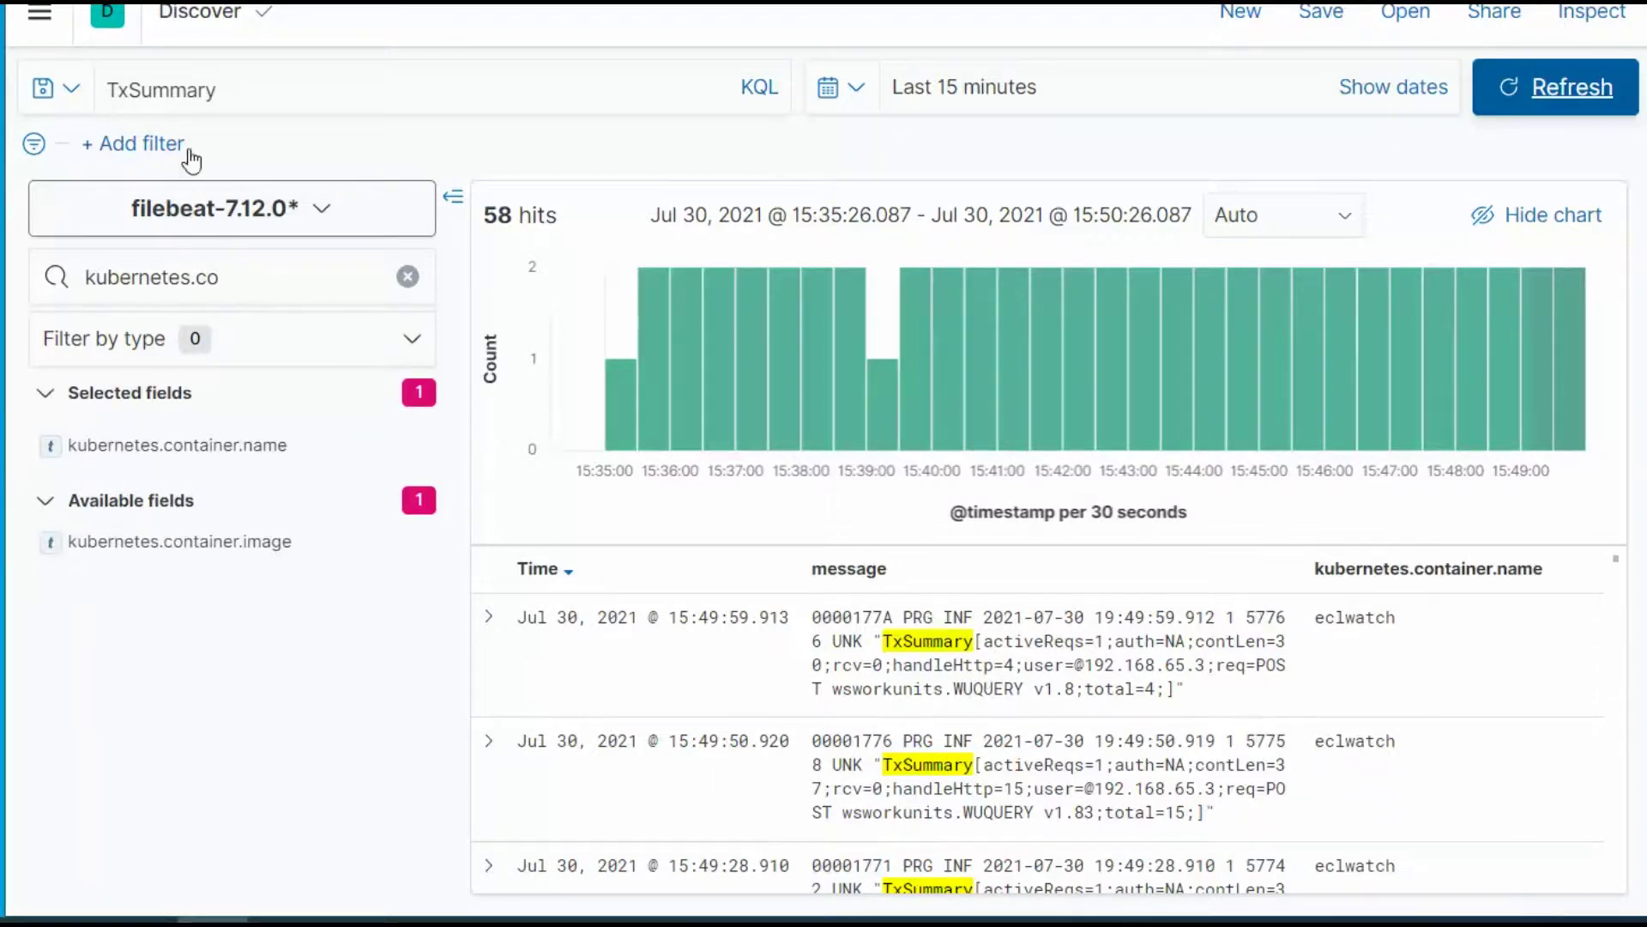
mouse_move(1049, 652)
mouse_move(1443, 766)
scroll(1224, 673, down, 2)
scroll(1224, 672, down, 2)
scroll(1224, 672, down, 2)
scroll(1221, 678, down, 2)
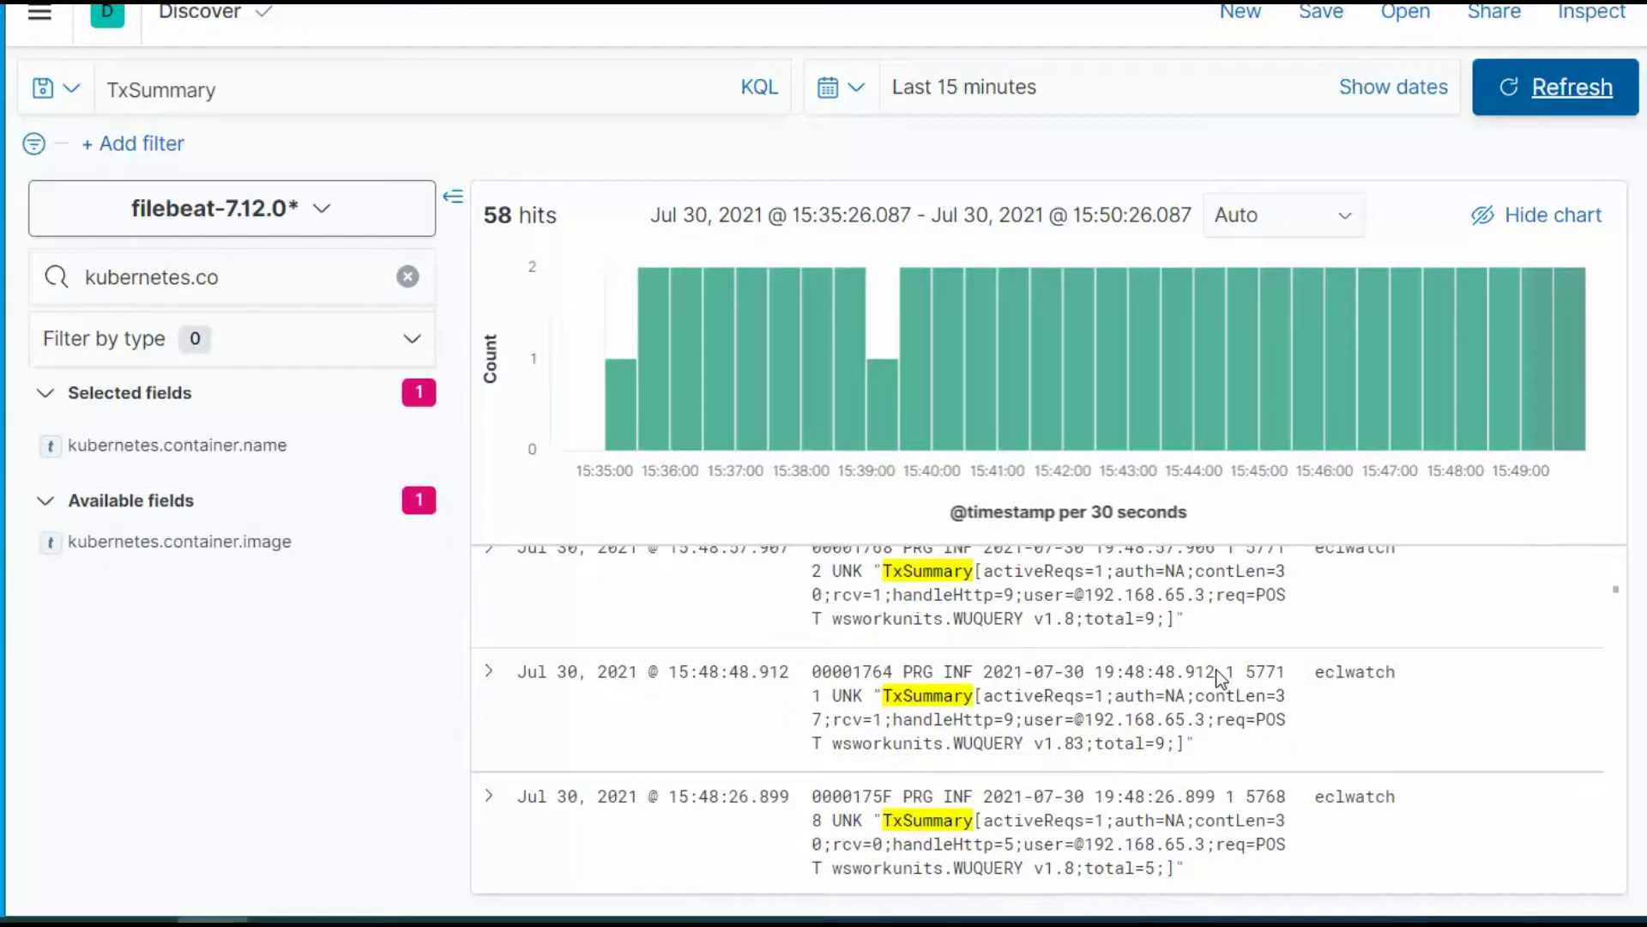
scroll(1222, 678, down, 2)
scroll(1222, 678, down, 2)
scroll(1222, 678, down, 2)
scroll(1215, 678, down, 2)
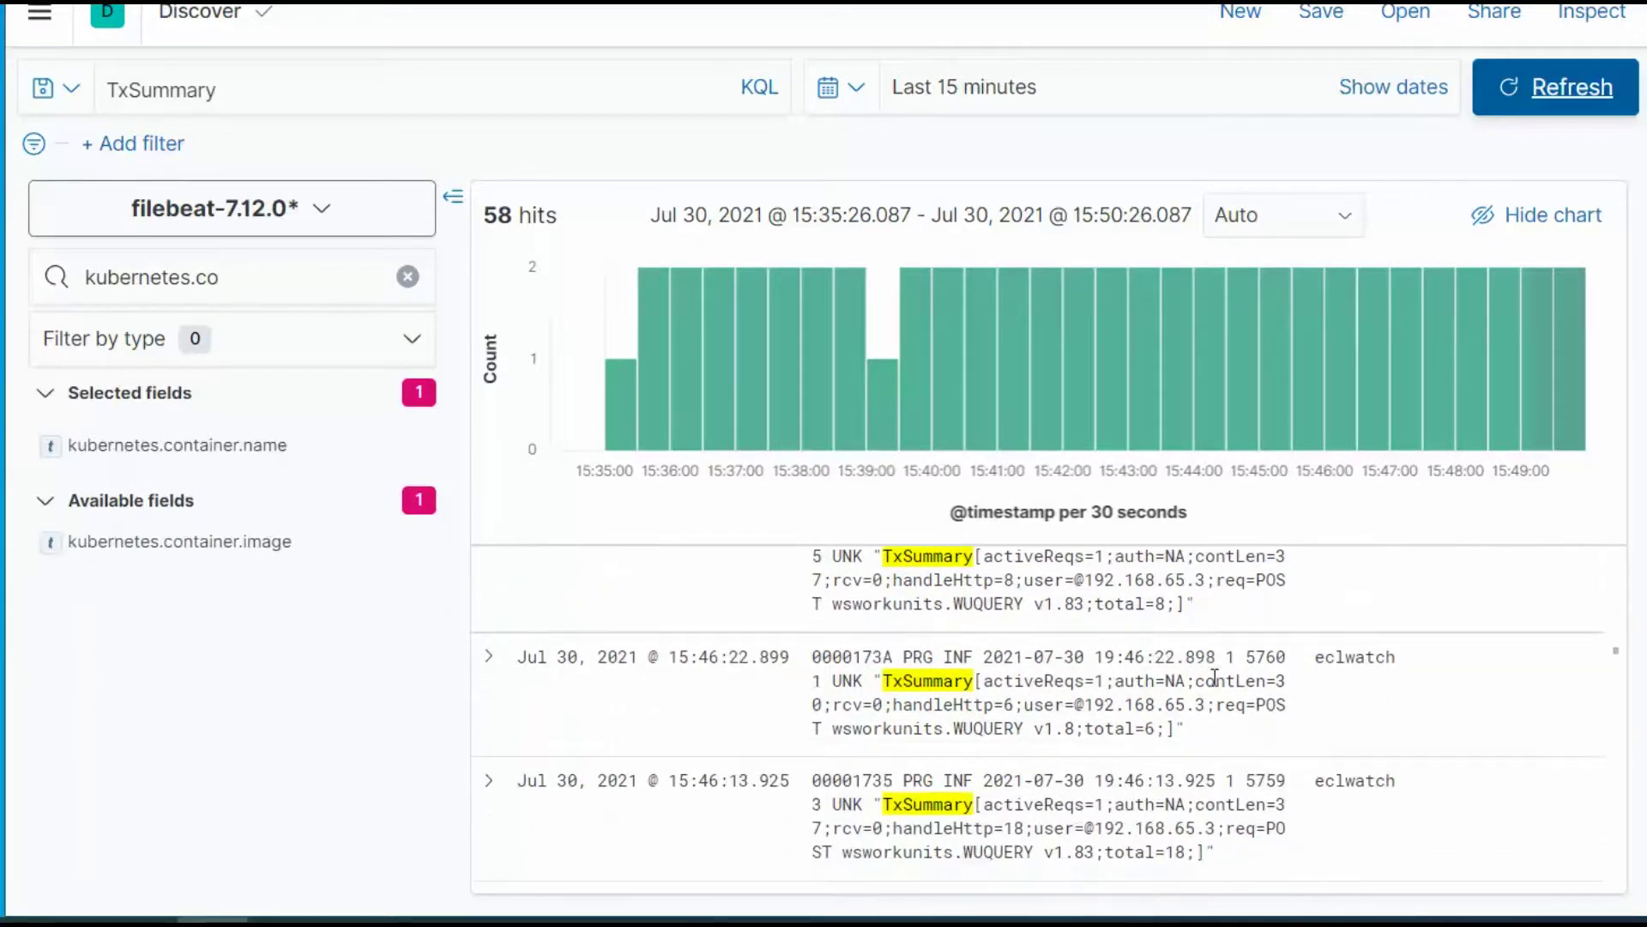
scroll(1215, 677, down, 3)
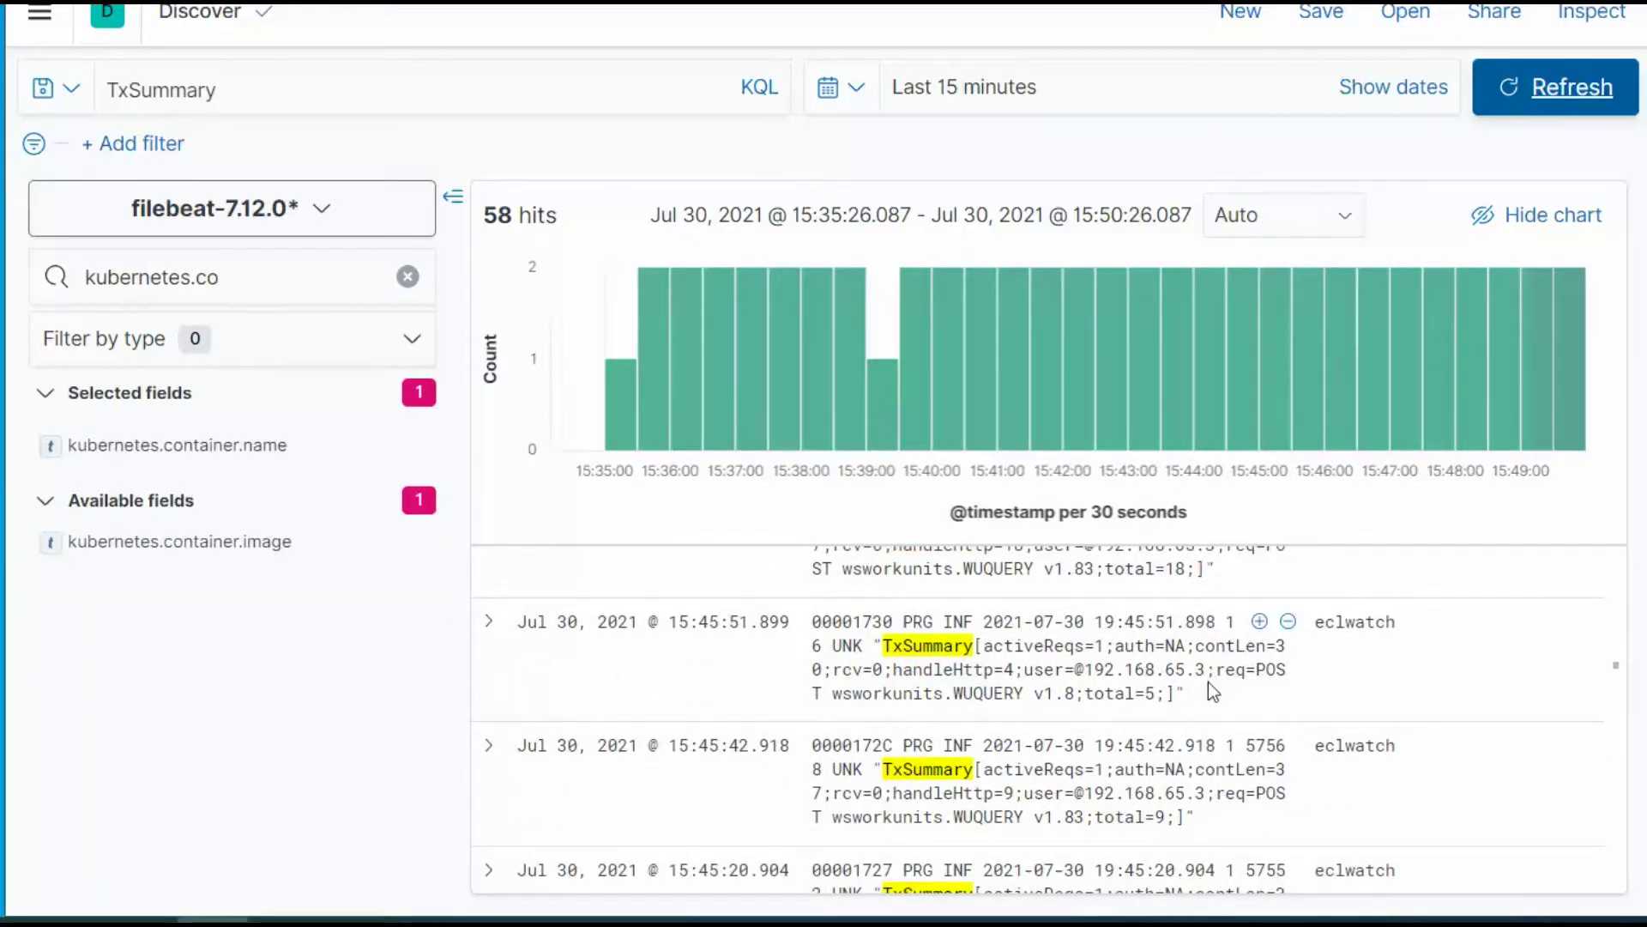
scroll(1212, 690, up, 3)
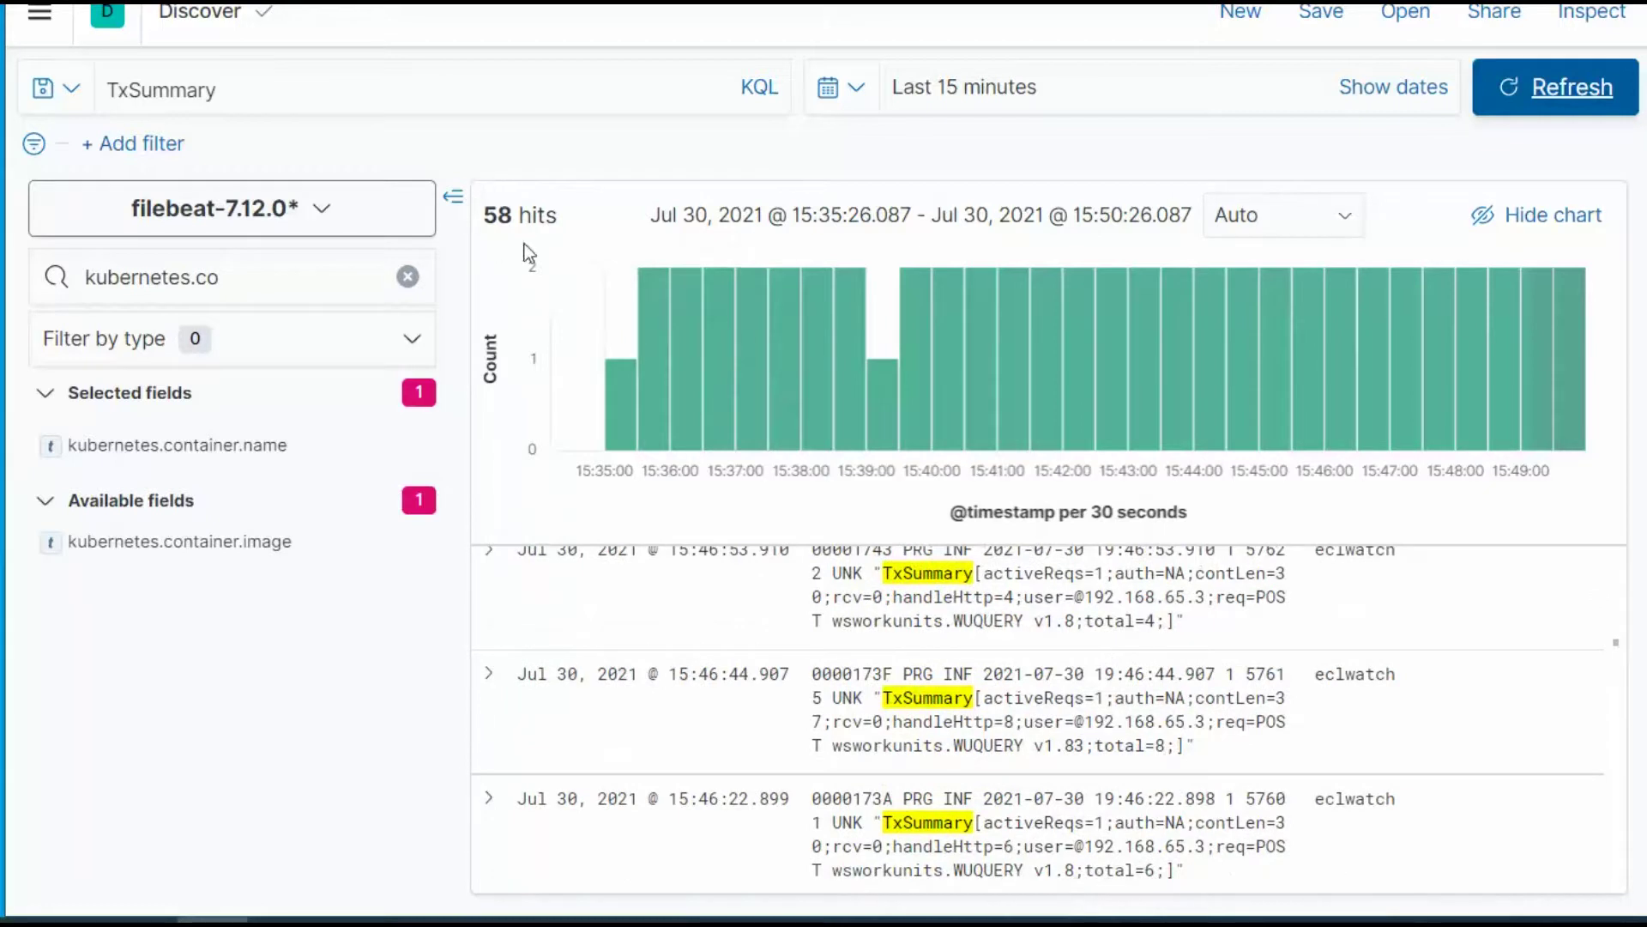